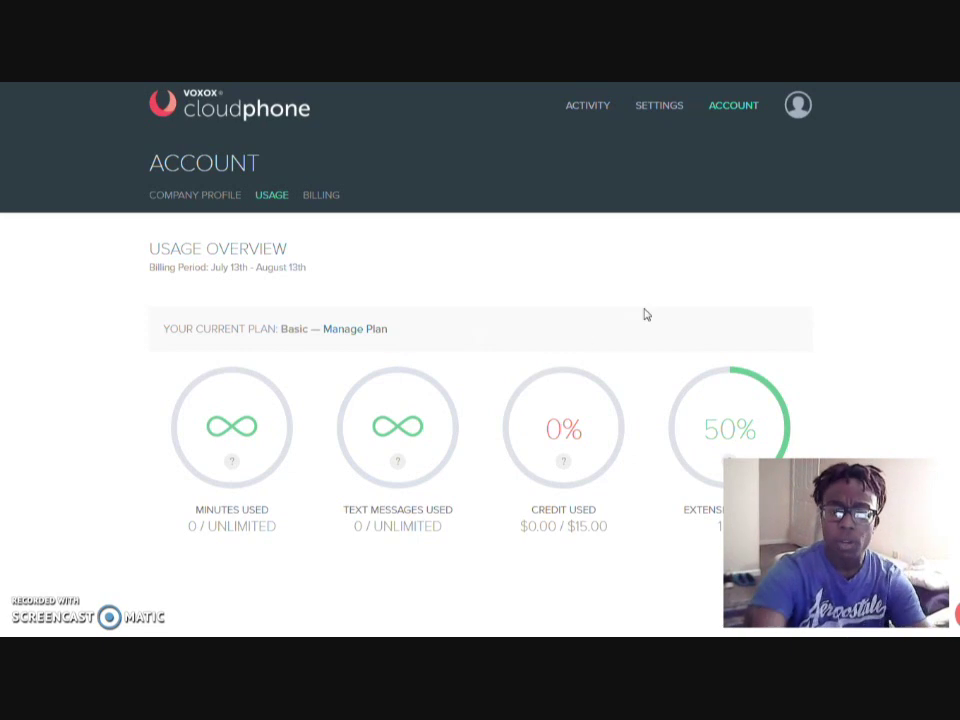
Show the Numbers settings list with the single Virtual Receptionist 1 toll-free line
mouse_move(655, 112)
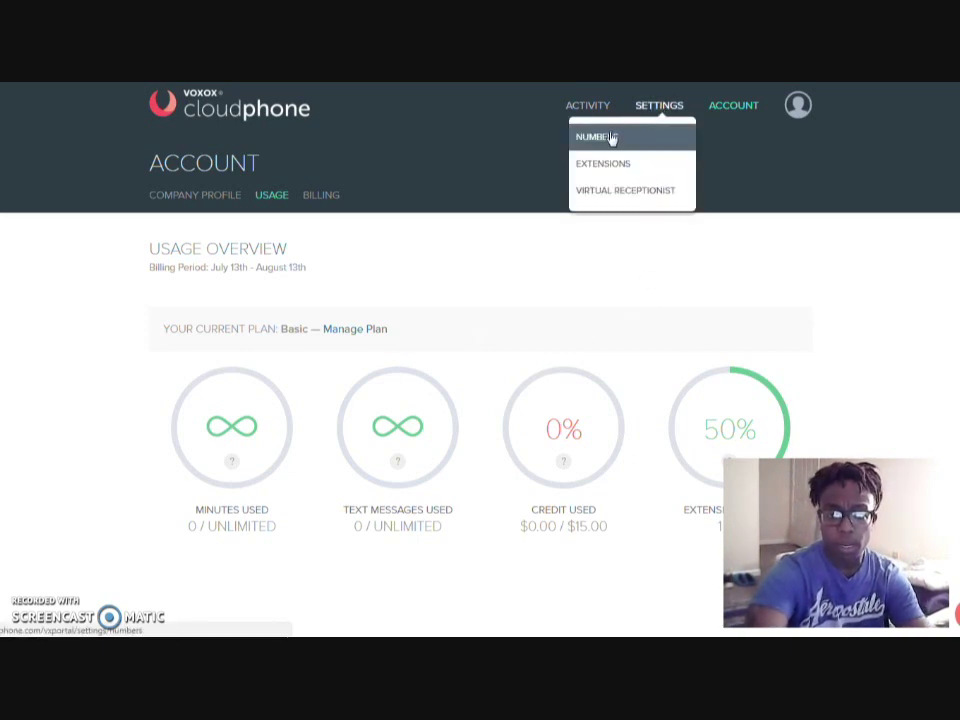
left_click(612, 140)
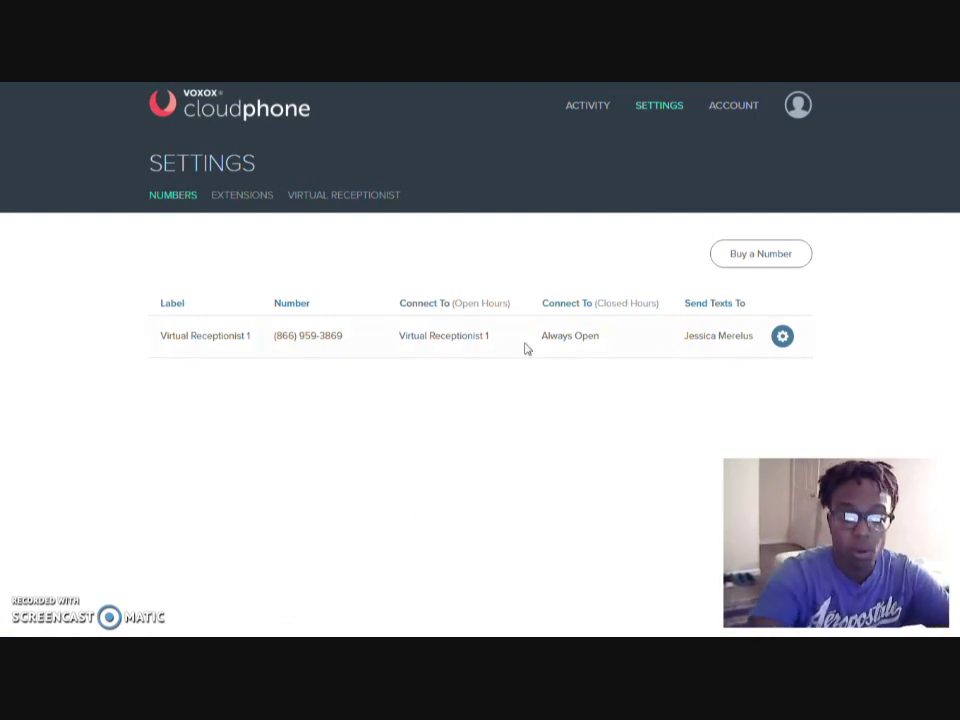
Open the Virtual Receptionist 1 number's settings and start editing its label
left_click(783, 337)
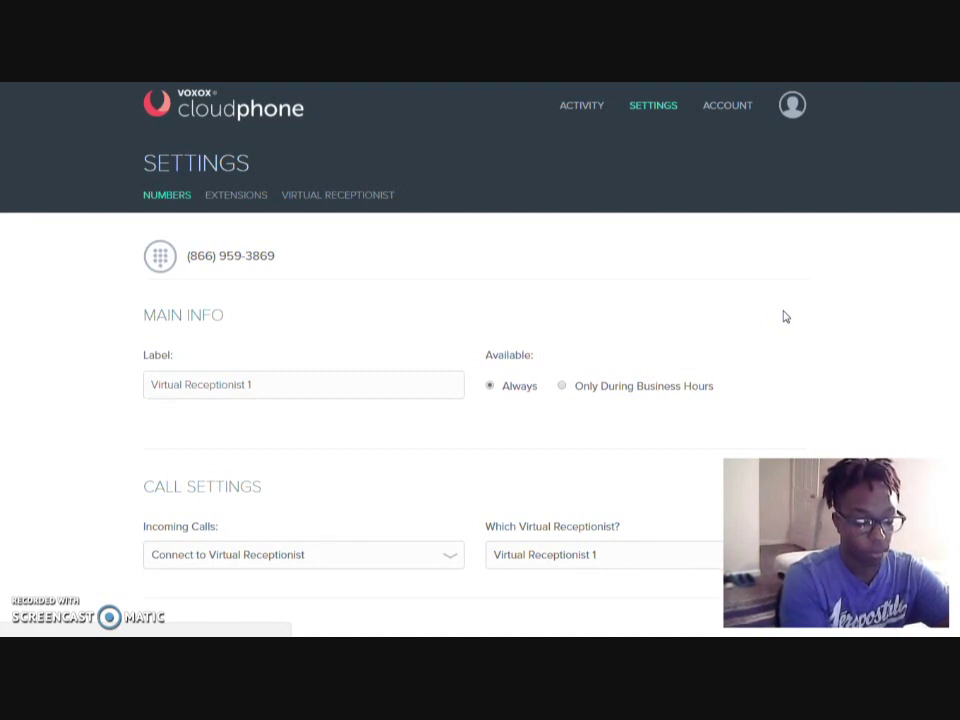
left_click(274, 390)
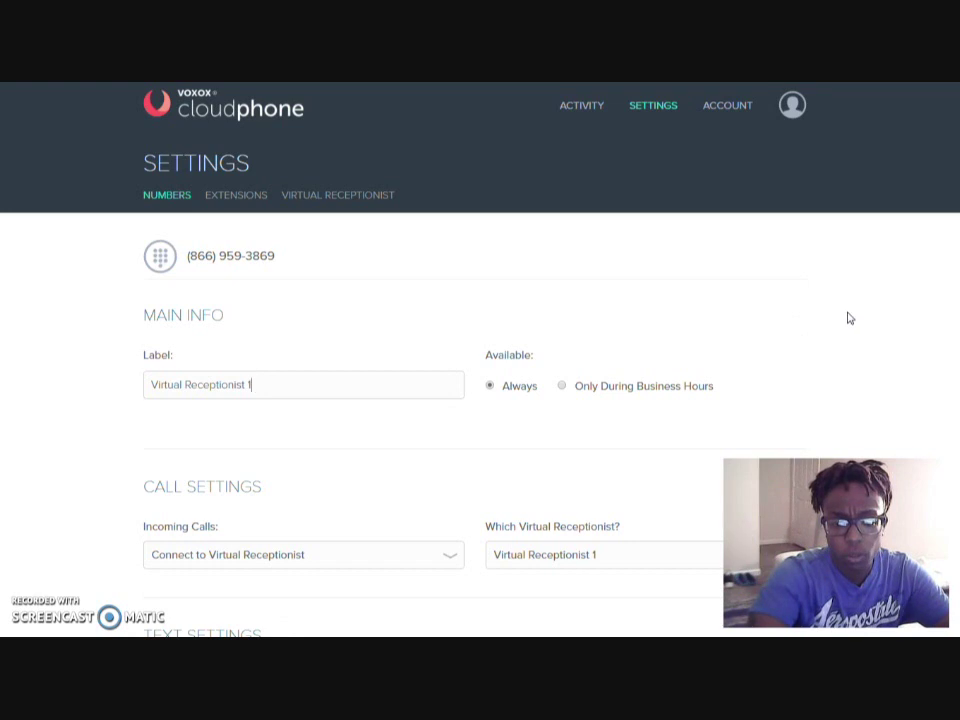
scroll(848, 318, "down", 1)
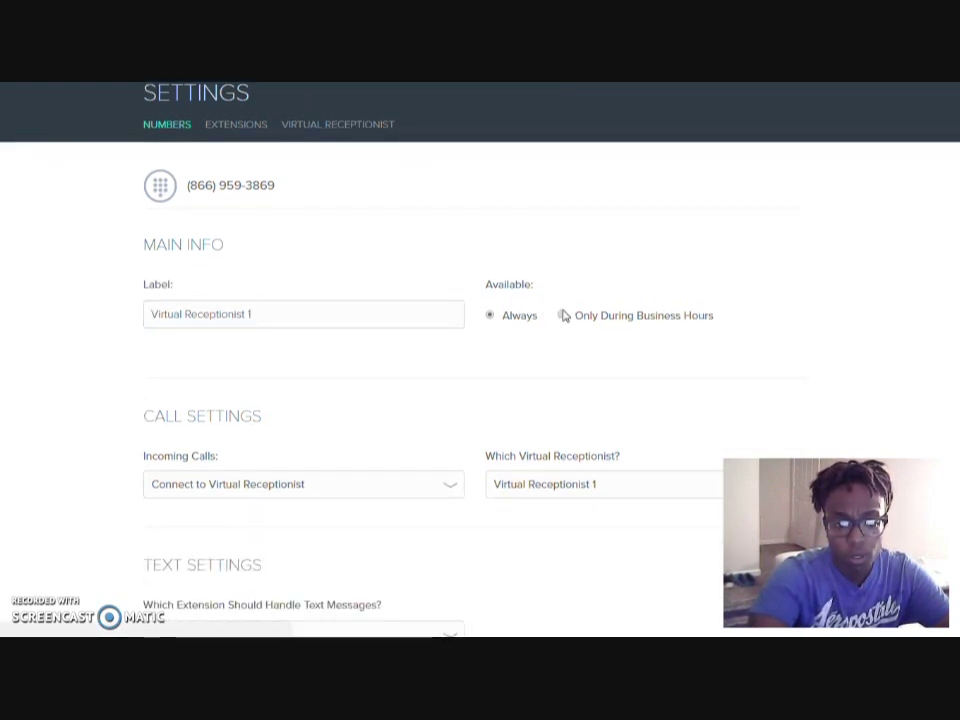
left_click(563, 315)
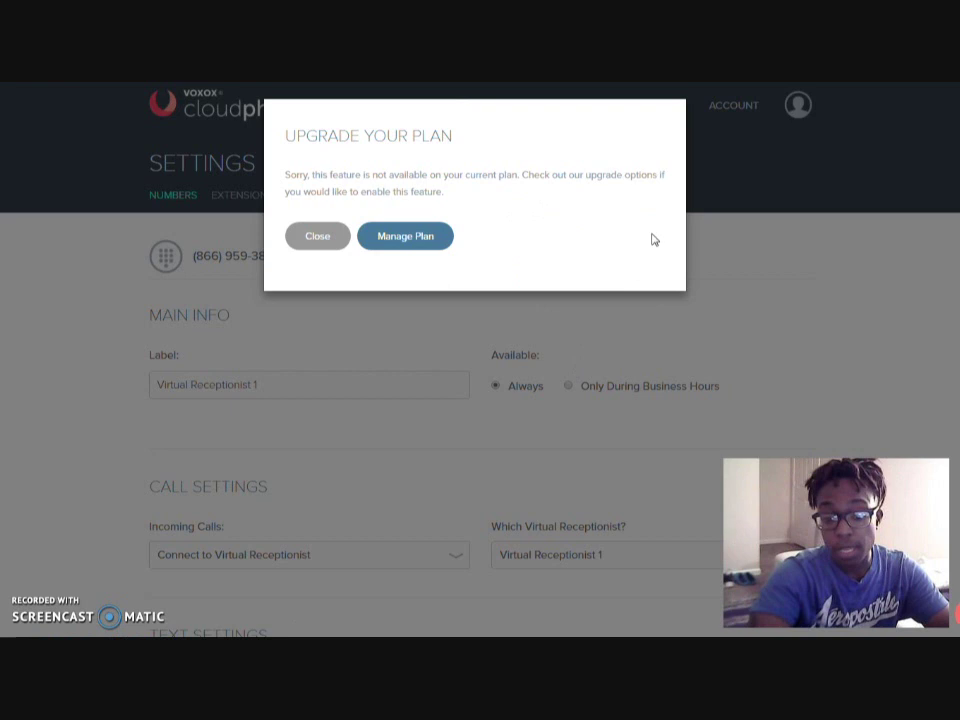
left_click(333, 244)
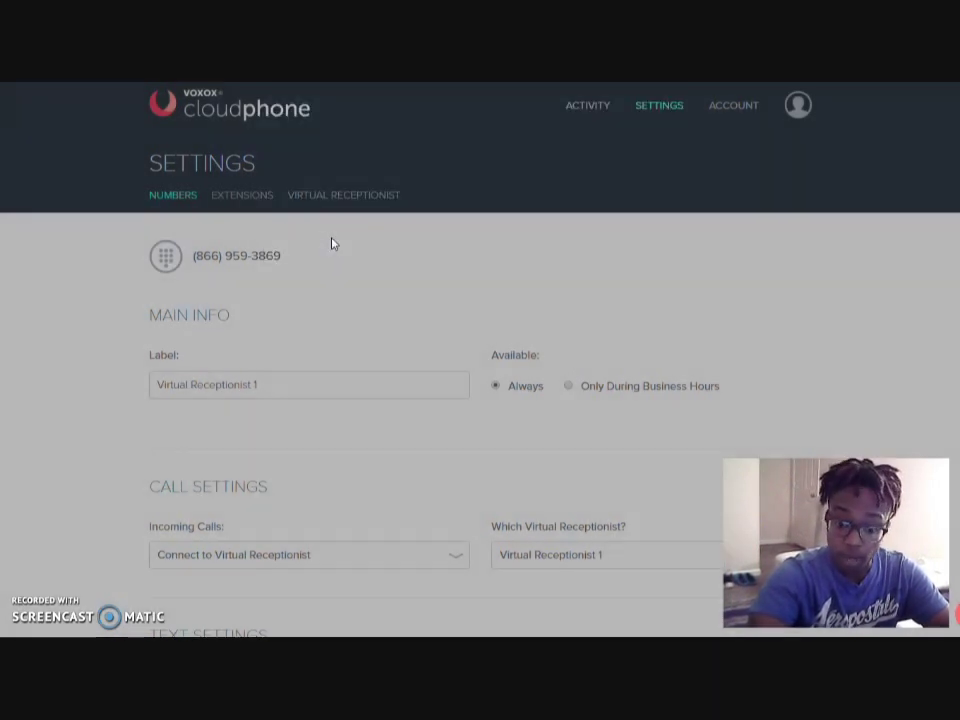
left_click(368, 388)
scroll(844, 358, "down", 1)
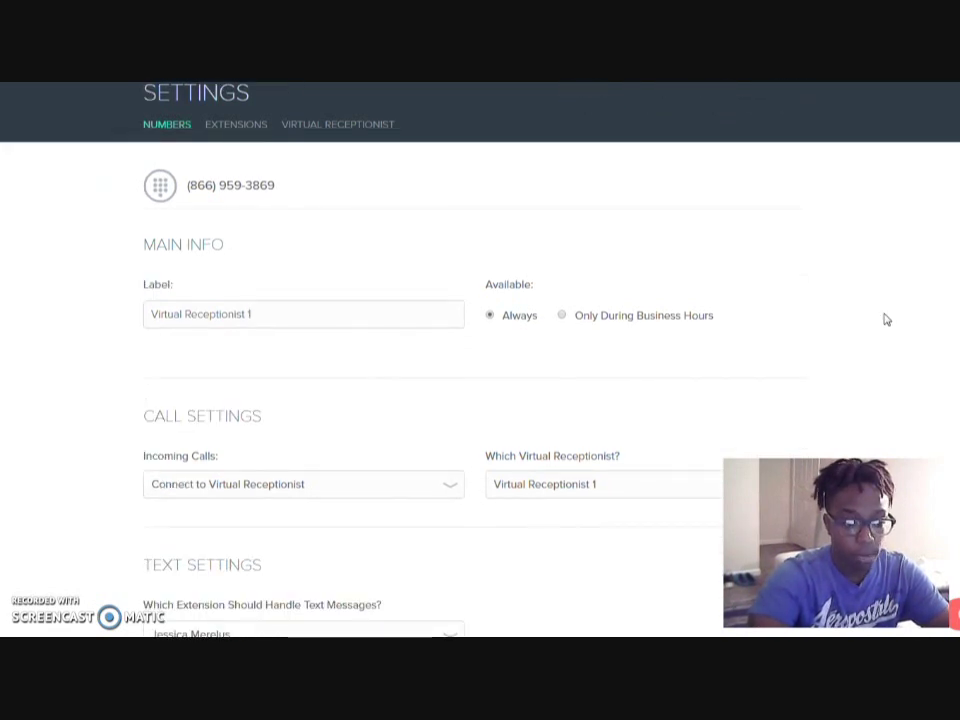
scroll(885, 318, "down", 1)
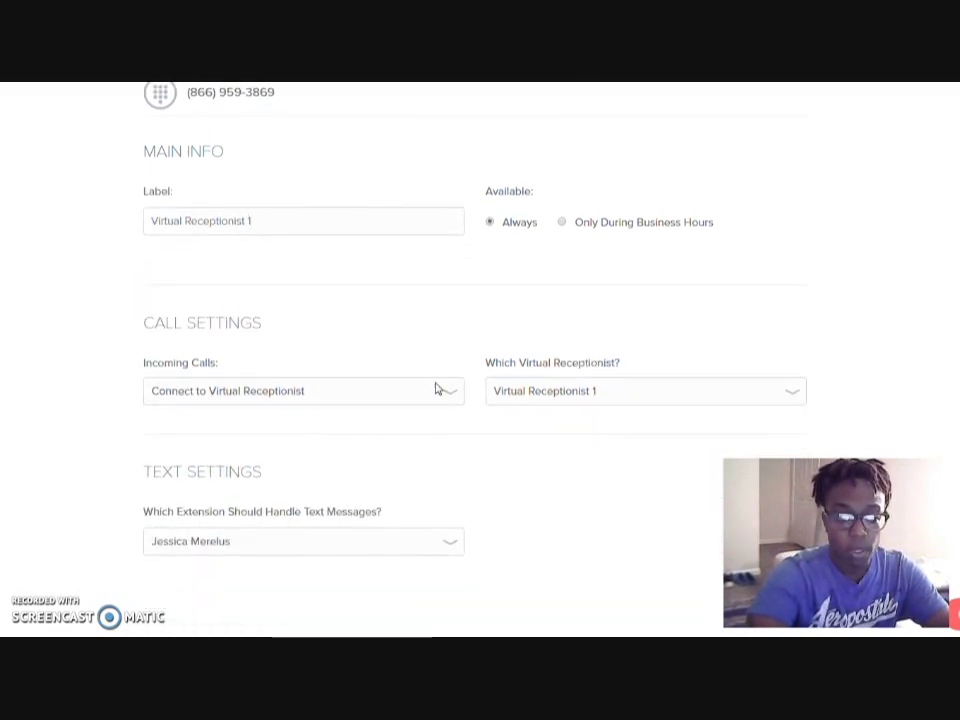
left_click(257, 396)
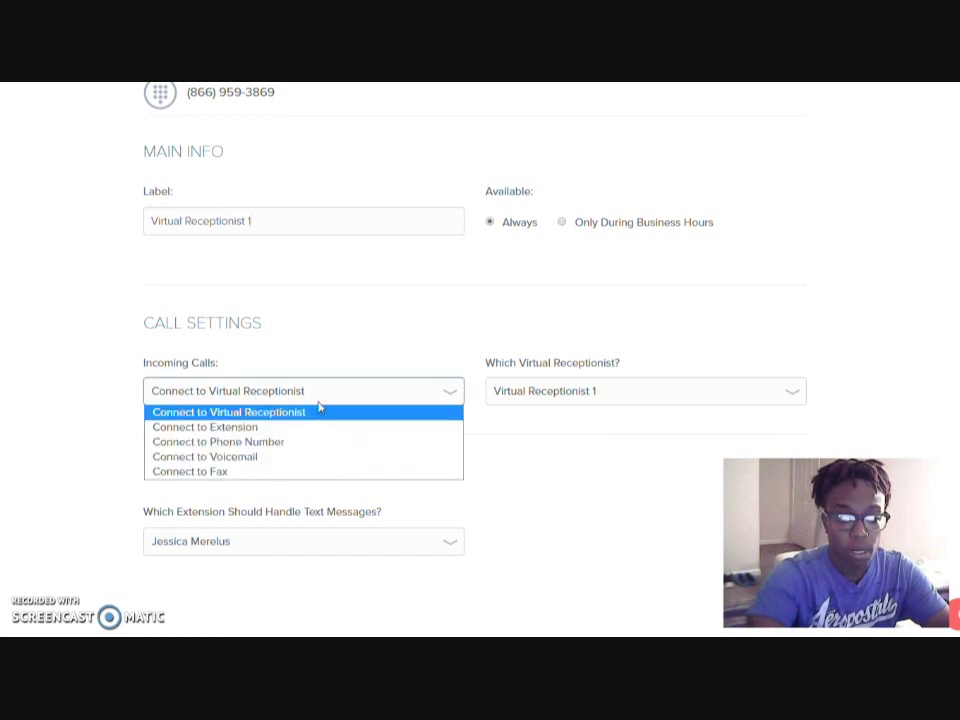
left_click(517, 442)
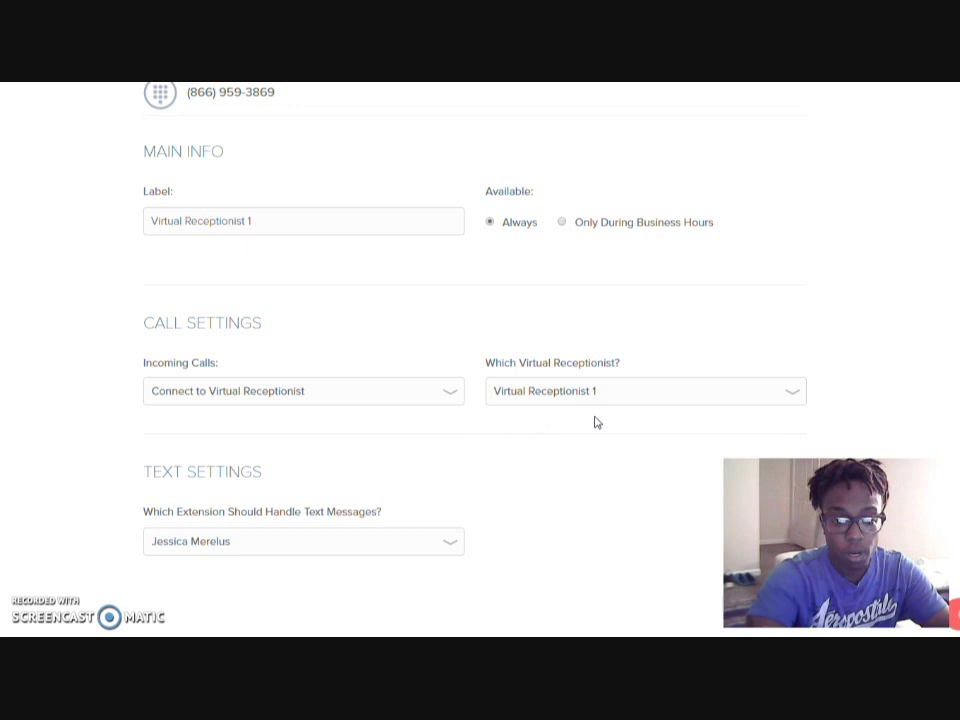
left_click(792, 398)
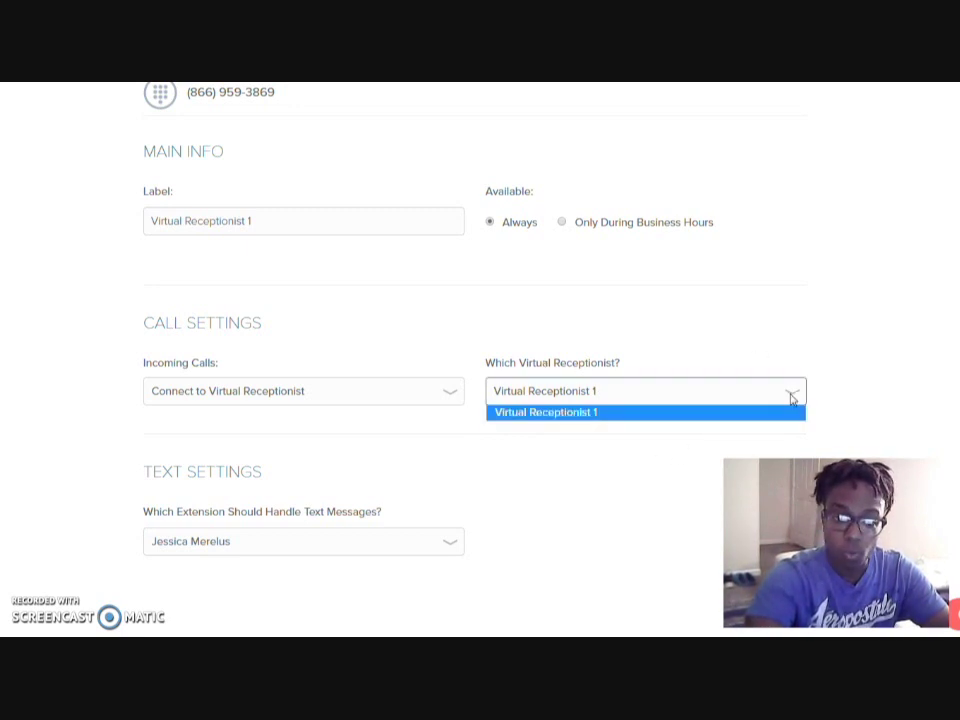
left_click(792, 398)
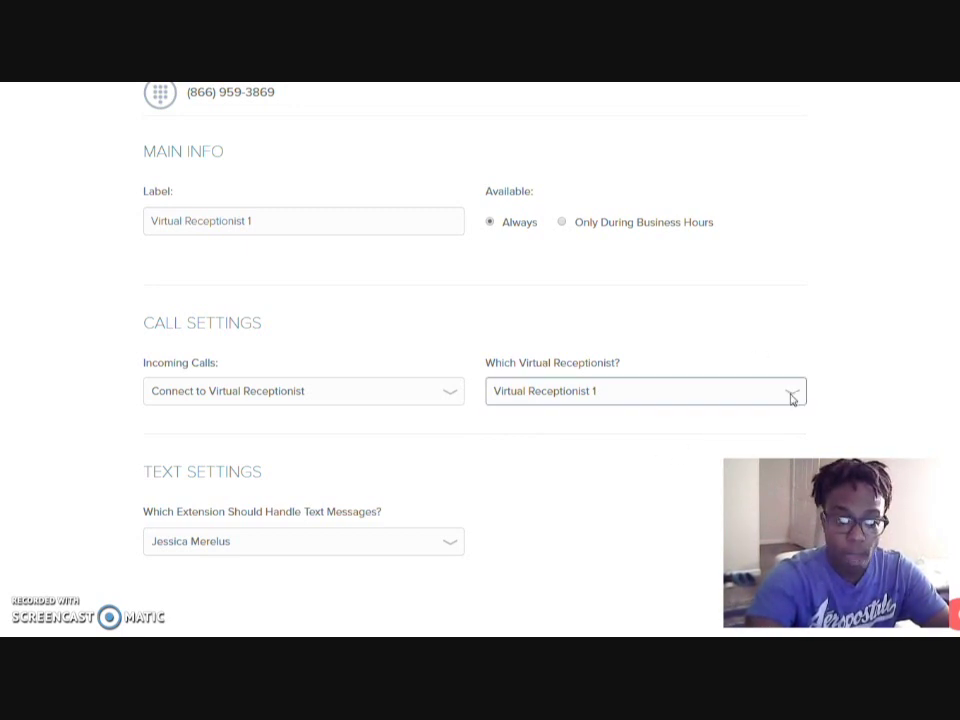
left_click(294, 217)
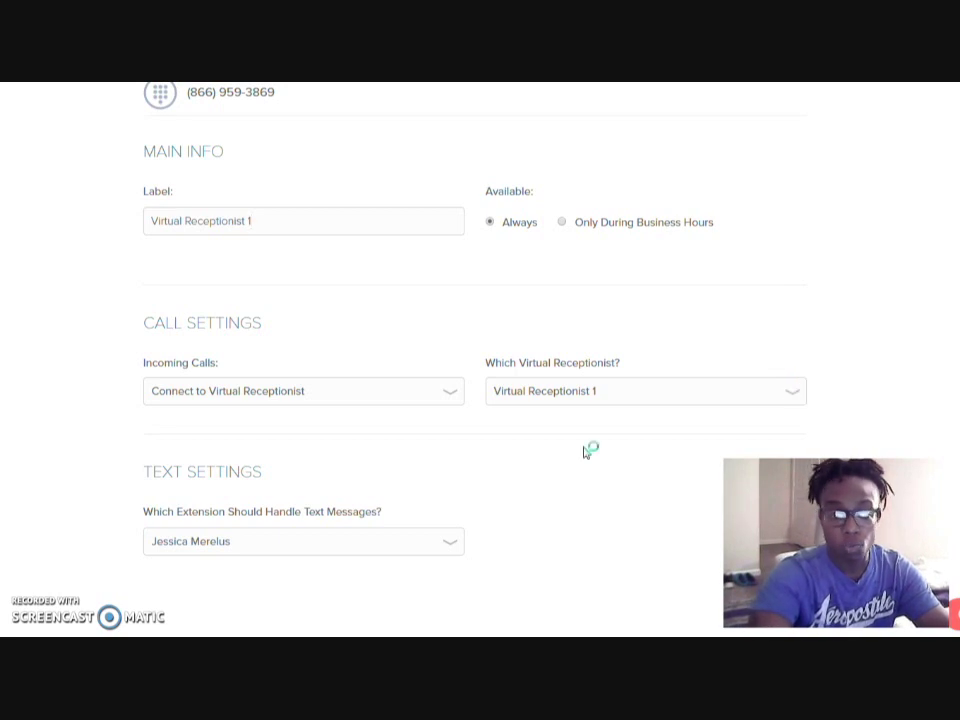
left_click(345, 548)
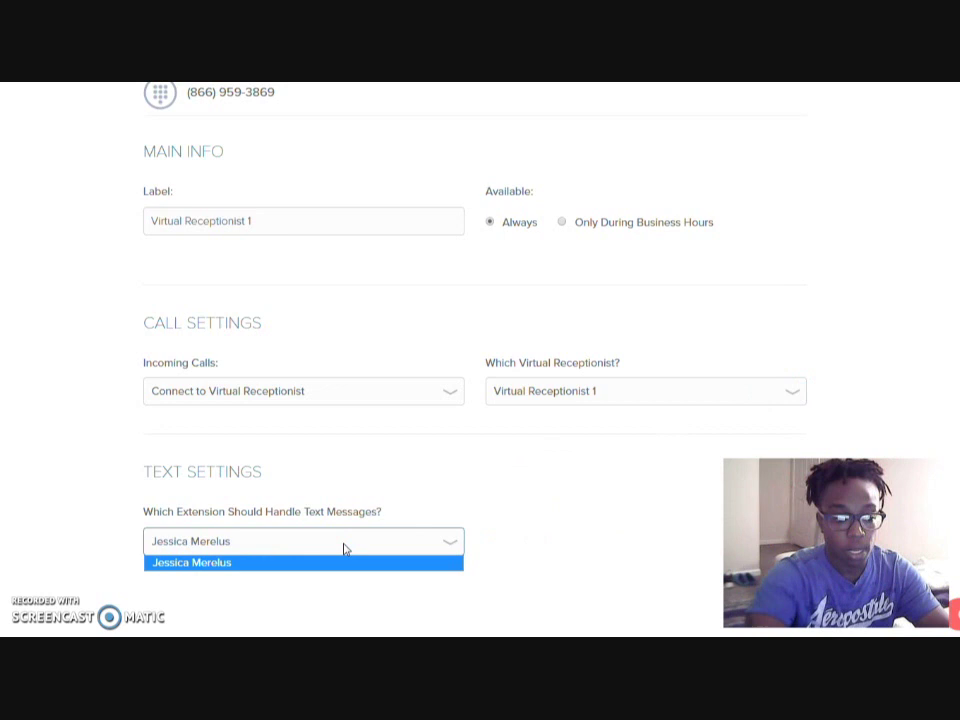
left_click(336, 594)
scroll(639, 491, "up", 3)
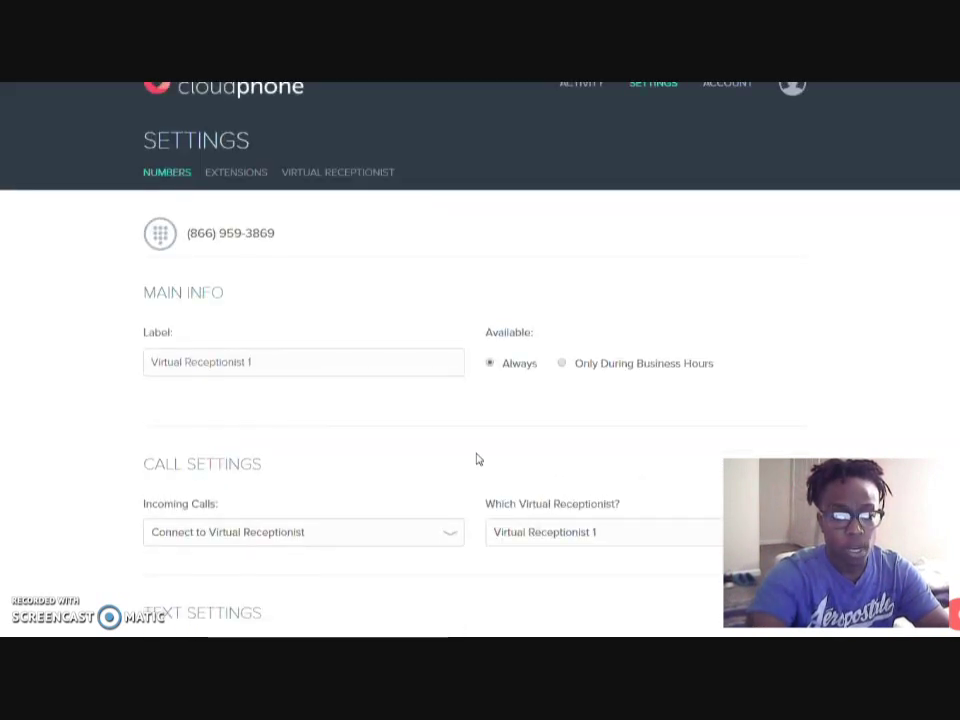
scroll(448, 422, "down", 3)
scroll(448, 422, "up", 3)
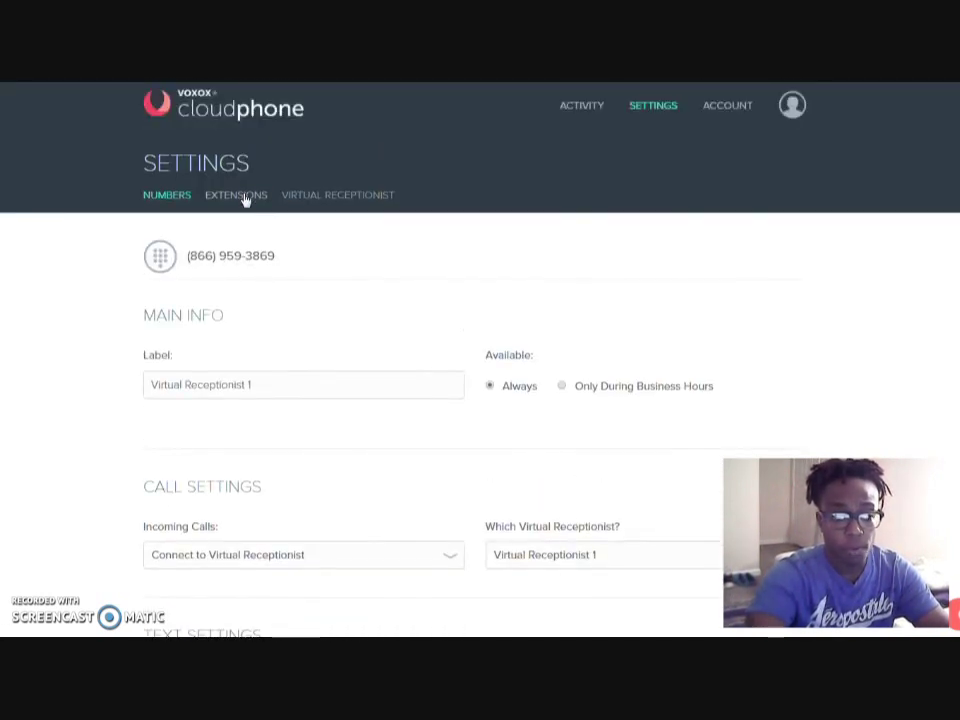
Review the extension's ring order: Mobile App, then one forwarding number, 15 Sec each
left_click(246, 196)
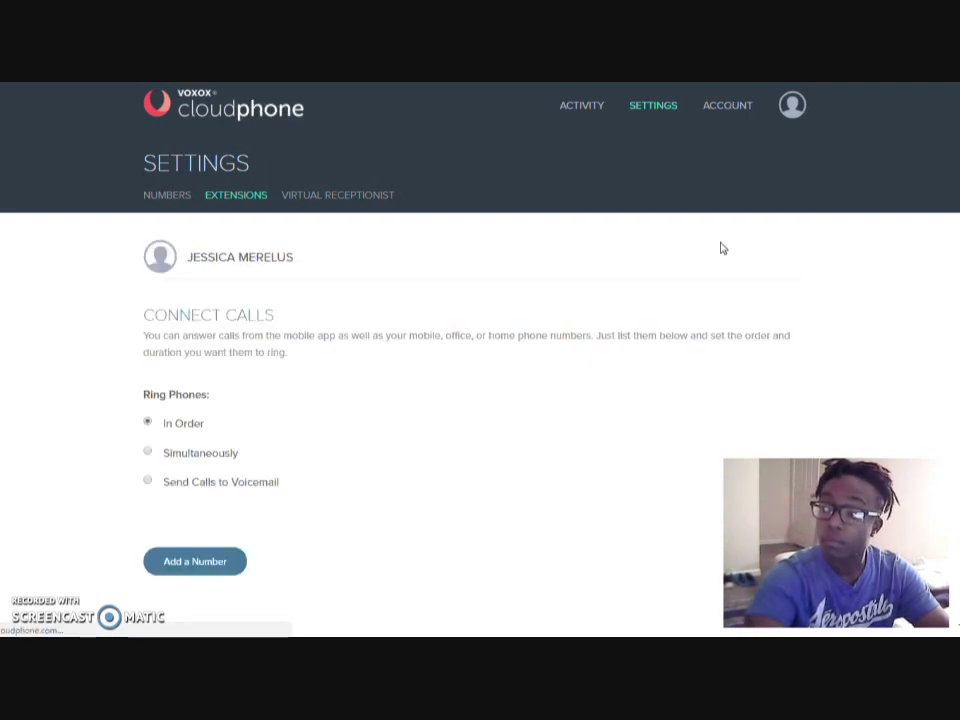
scroll(634, 261, "down", 1)
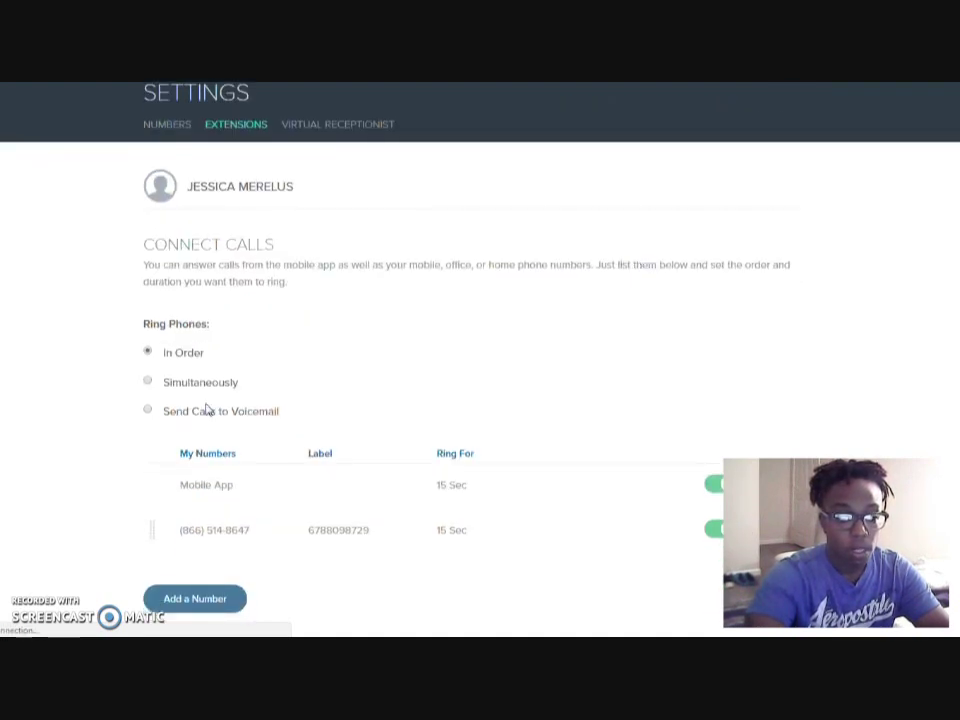
scroll(480, 371, "down", 2)
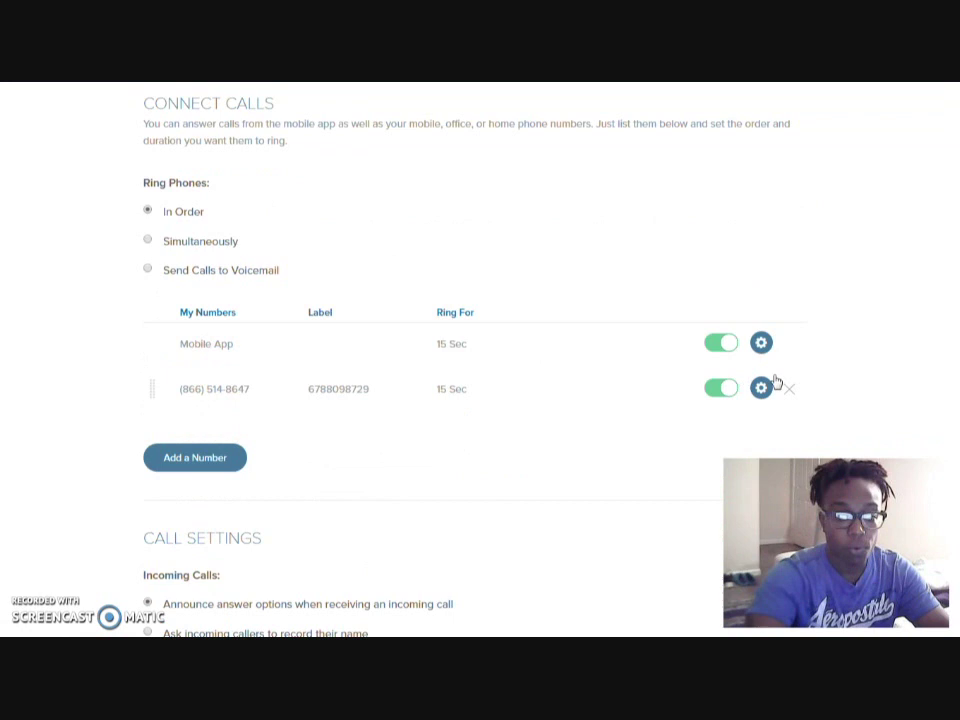
scroll(214, 400, "up", 2)
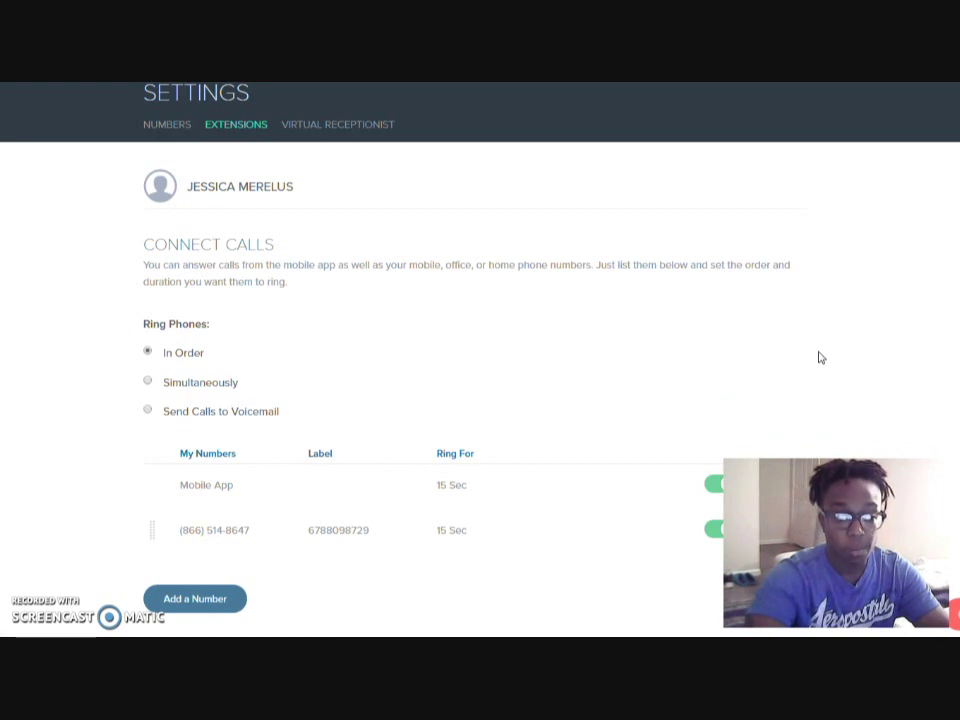
scroll(844, 345, "down", 2)
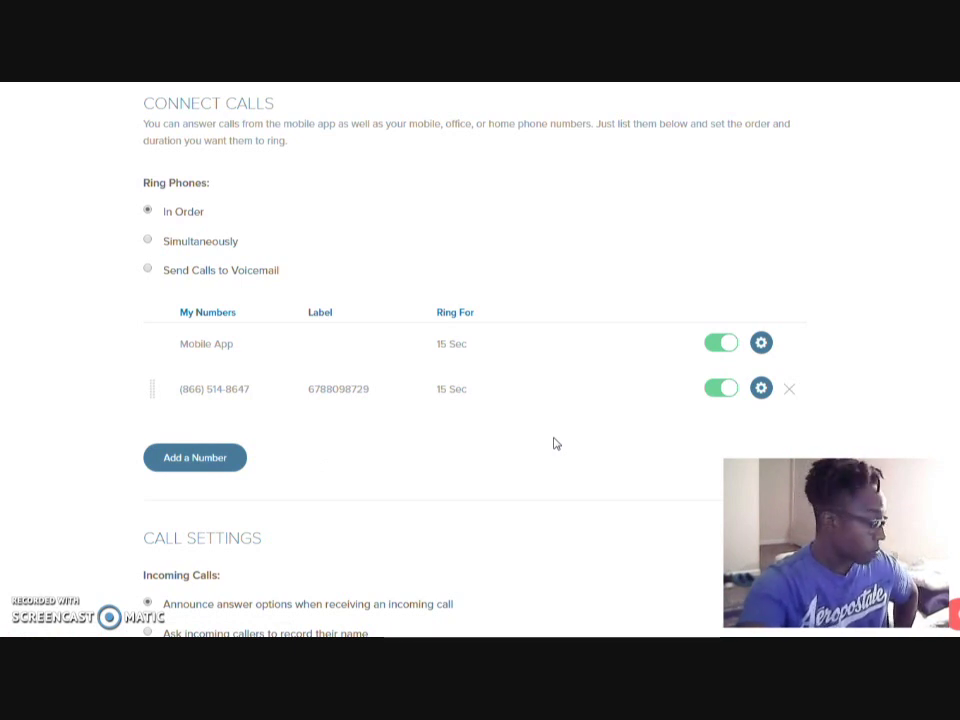
scroll(620, 441, "down", 3)
scroll(622, 440, "up", 1)
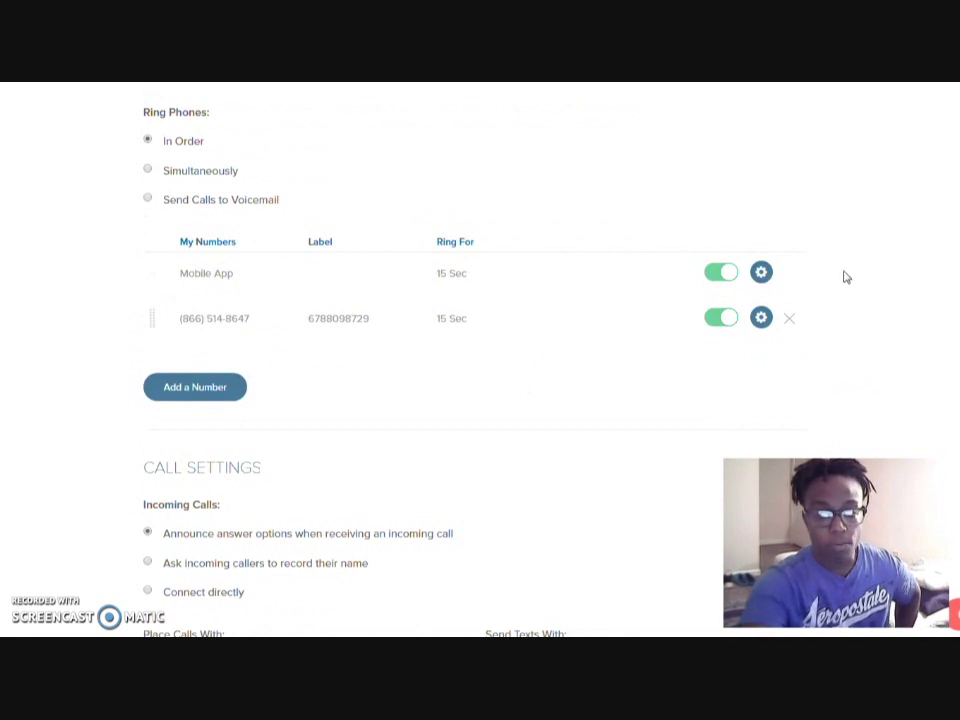
scroll(853, 213, "down", 1)
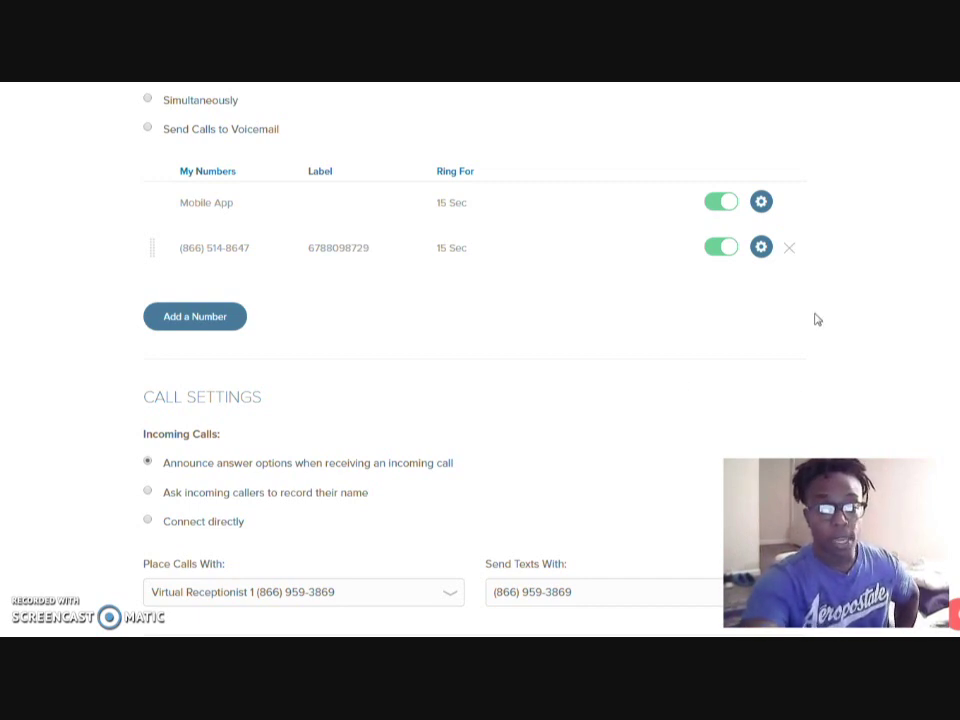
scroll(862, 312, "down", 1)
scroll(864, 310, "down", 1)
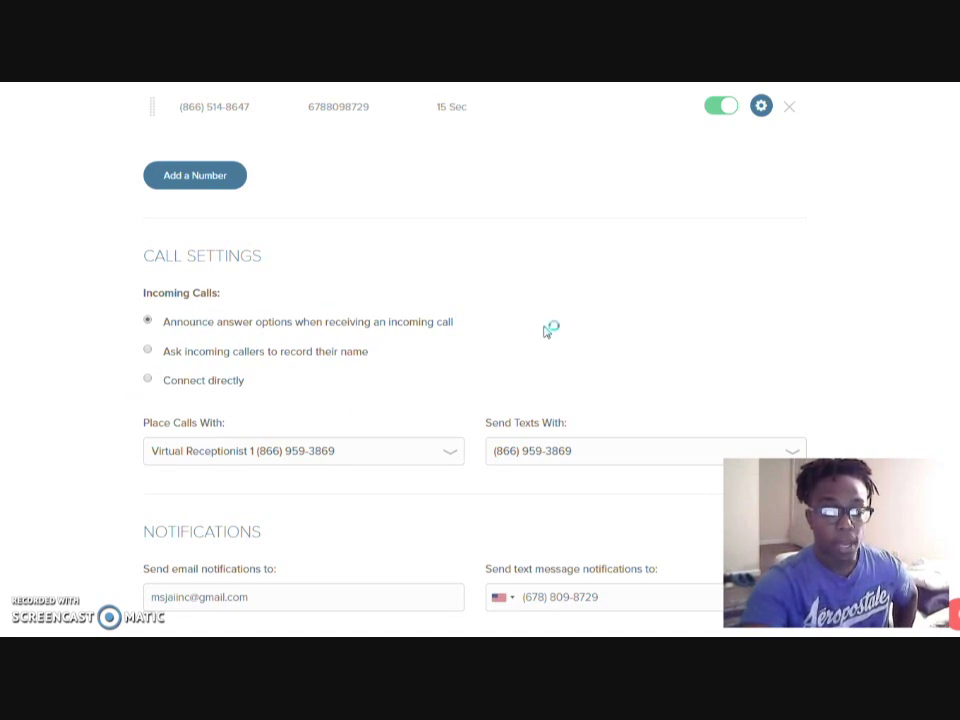
scroll(885, 312, "down", 1)
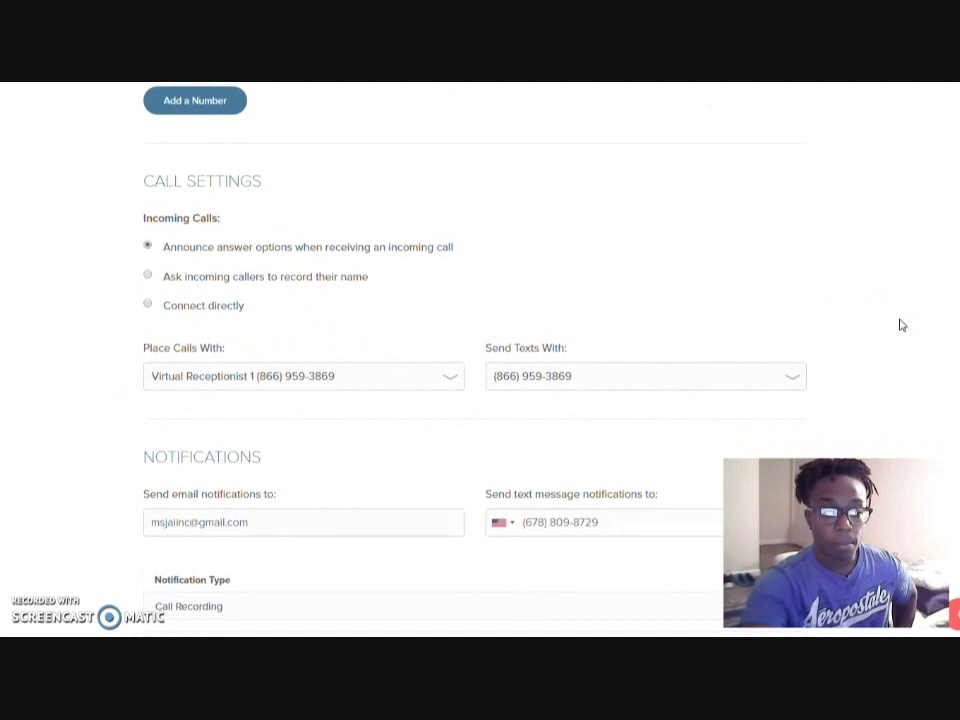
scroll(900, 325, "down", 1)
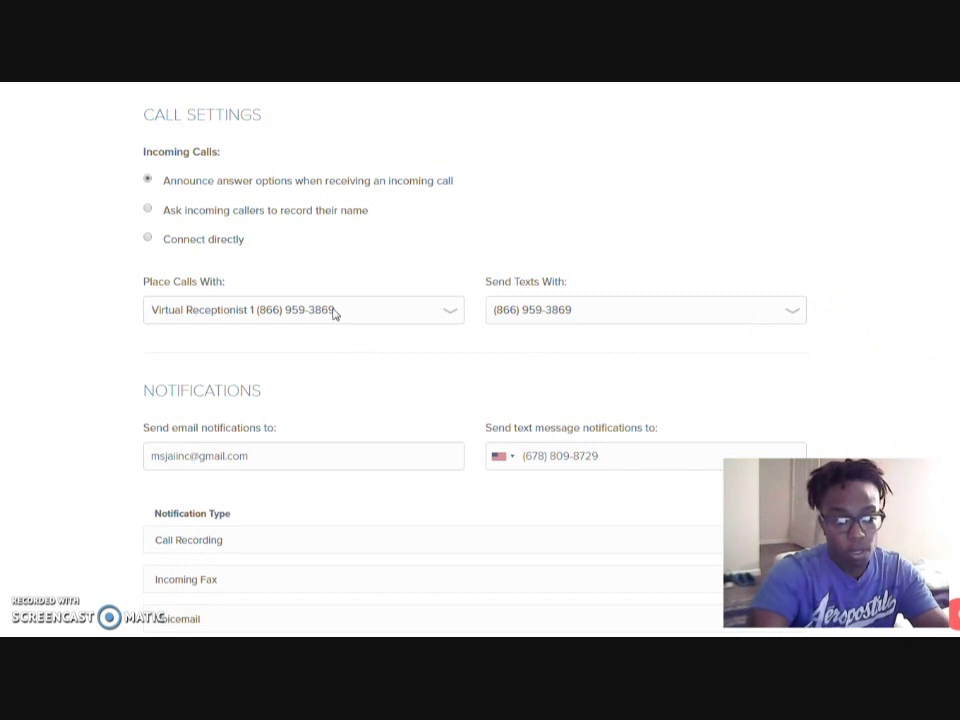
left_click(443, 312)
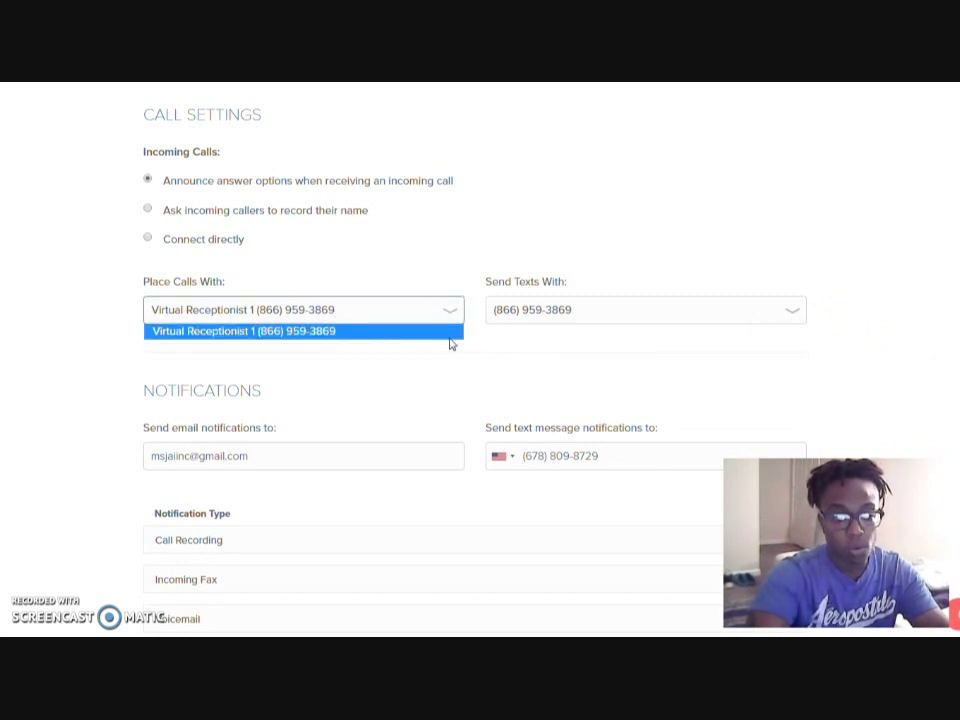
left_click(560, 335)
left_click(602, 313)
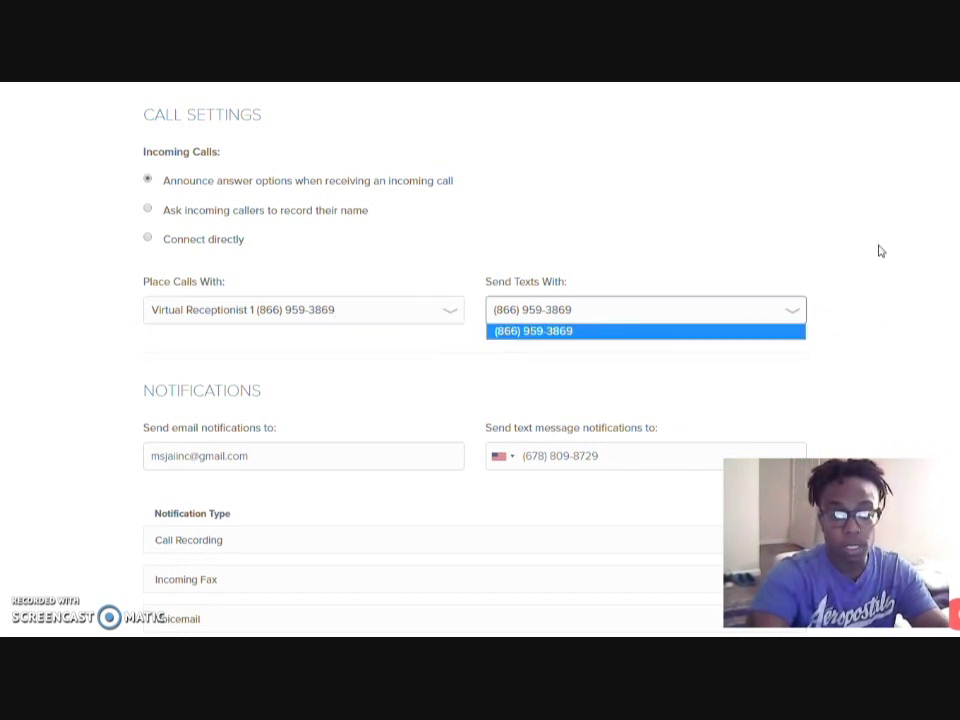
left_click(867, 280)
Change the checkboxes in the extension's Notifications section
scroll(870, 280, "down", 2)
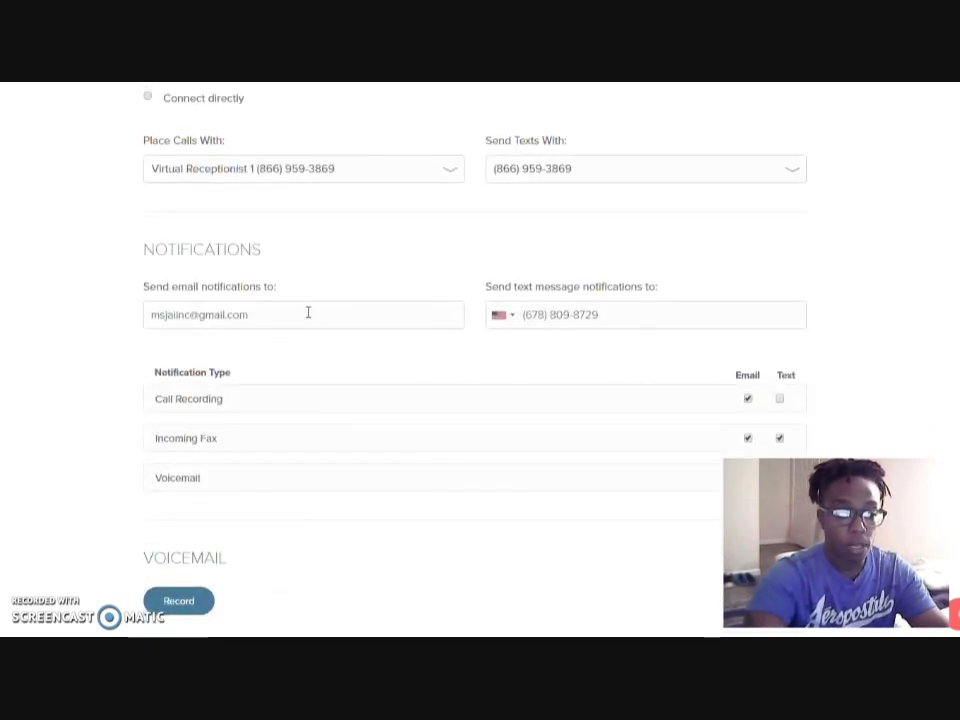
left_click(307, 316)
left_click(842, 266)
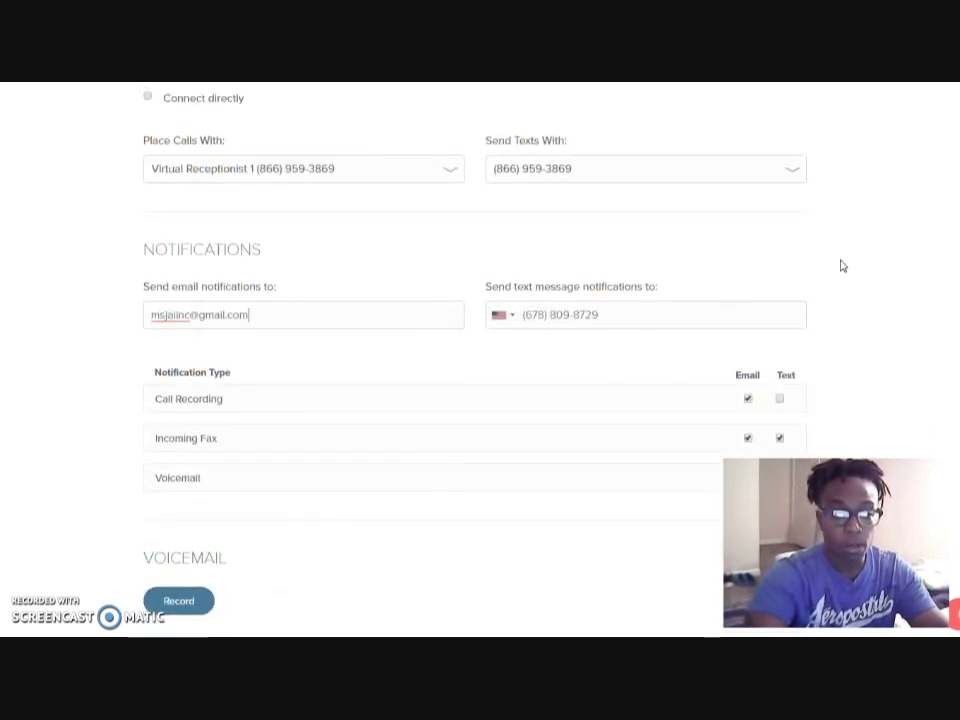
left_click(674, 324)
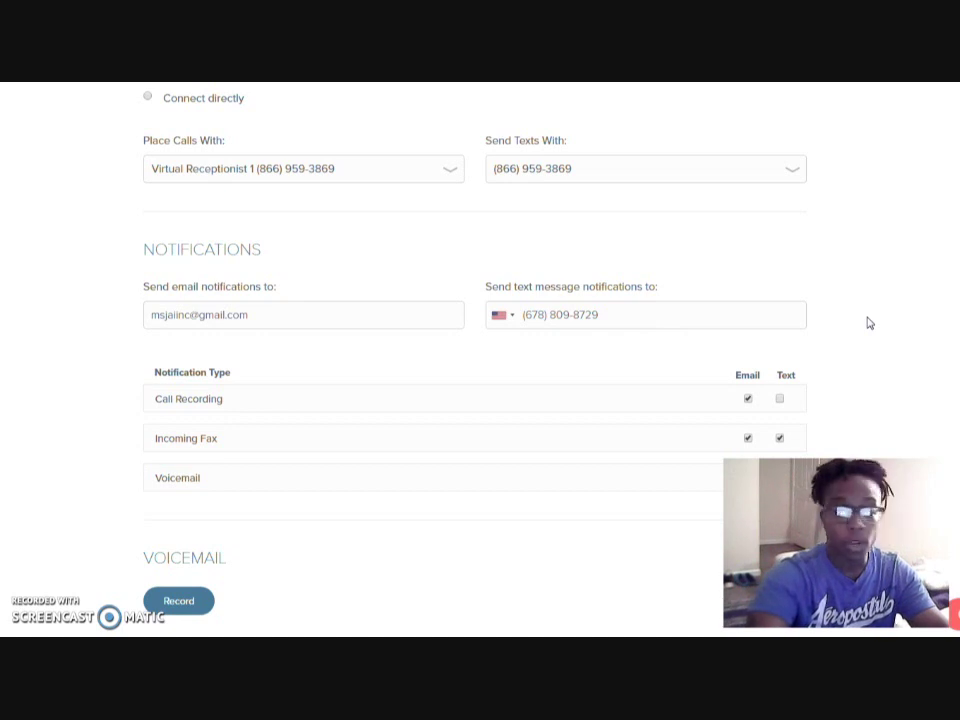
Toggle the Text alerts for call recordings and voicemails, then reach the Voicemail section
scroll(870, 298, "down", 2)
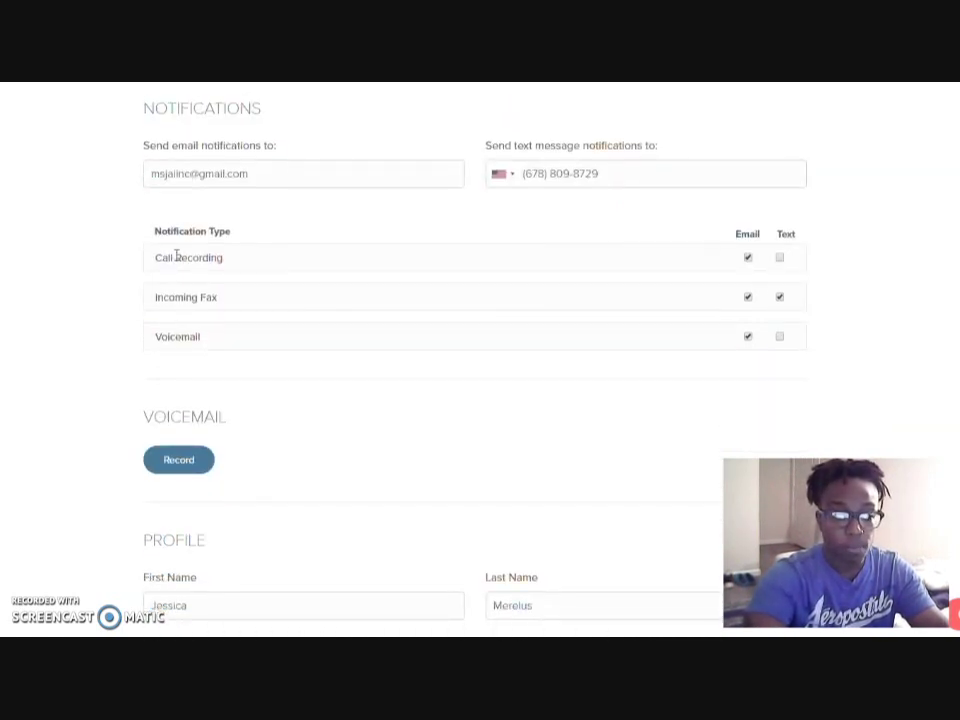
left_click(780, 258)
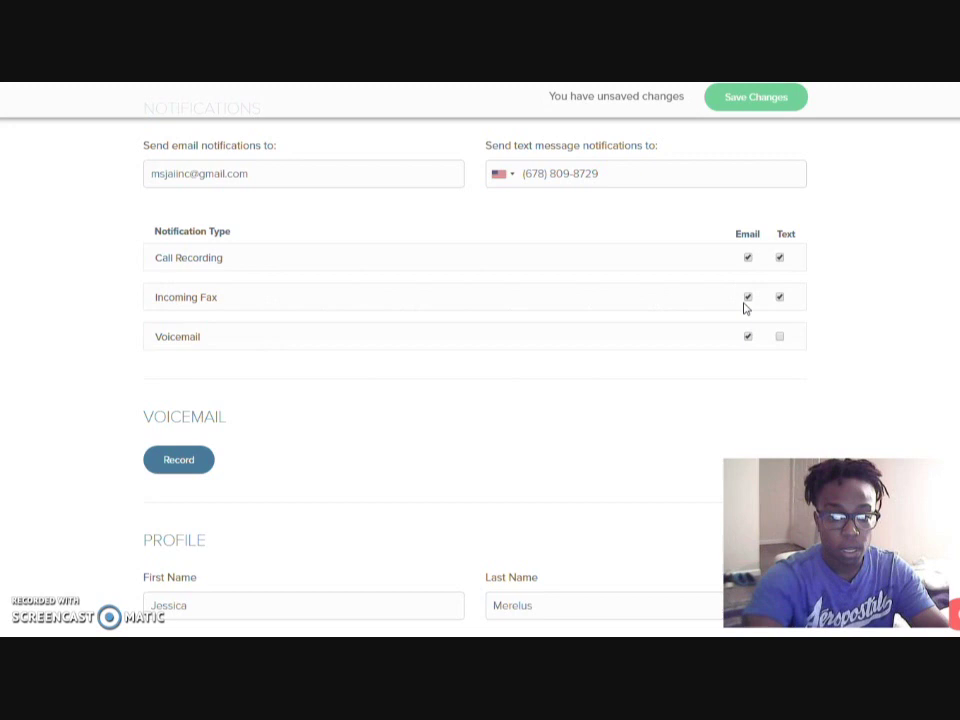
left_click(780, 337)
scroll(838, 283, "down", 2)
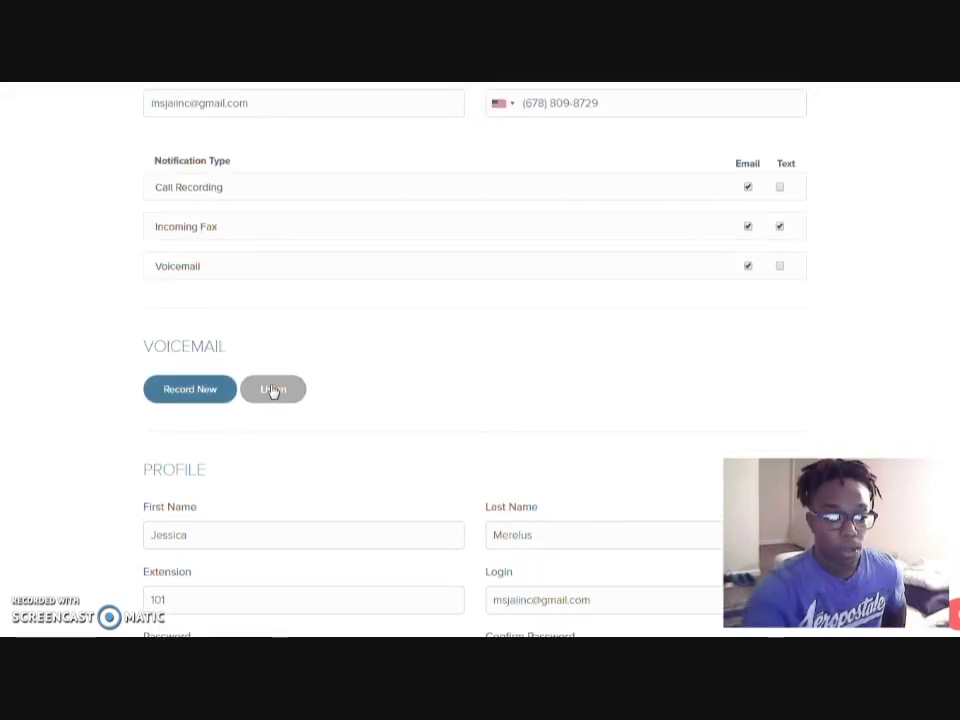
Request a call-back to the user's phone number to record a new voicemail greeting
left_click(194, 393)
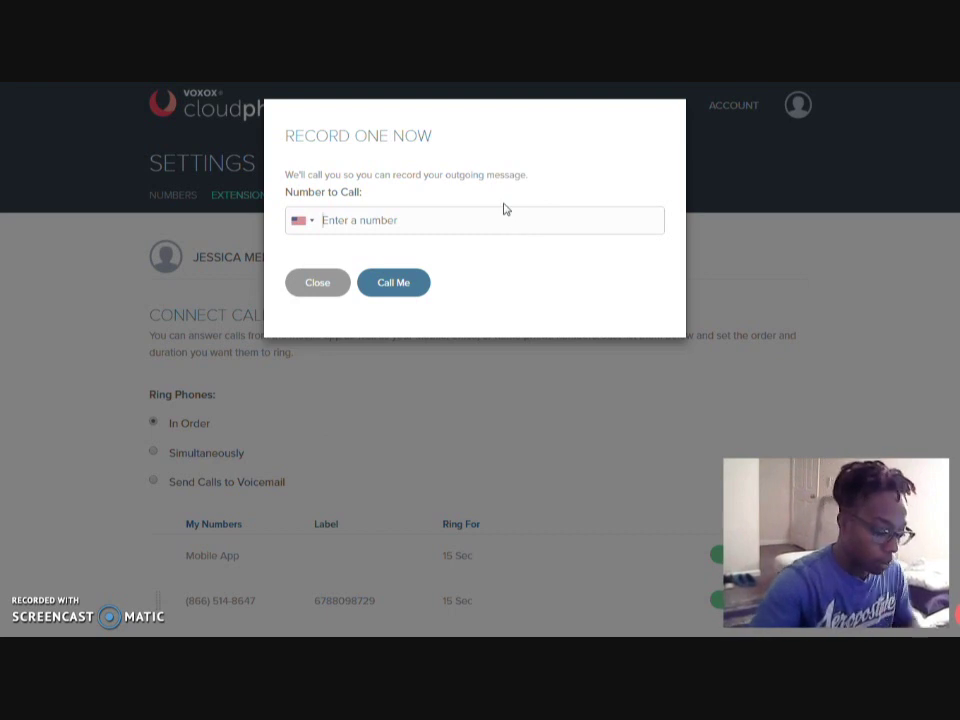
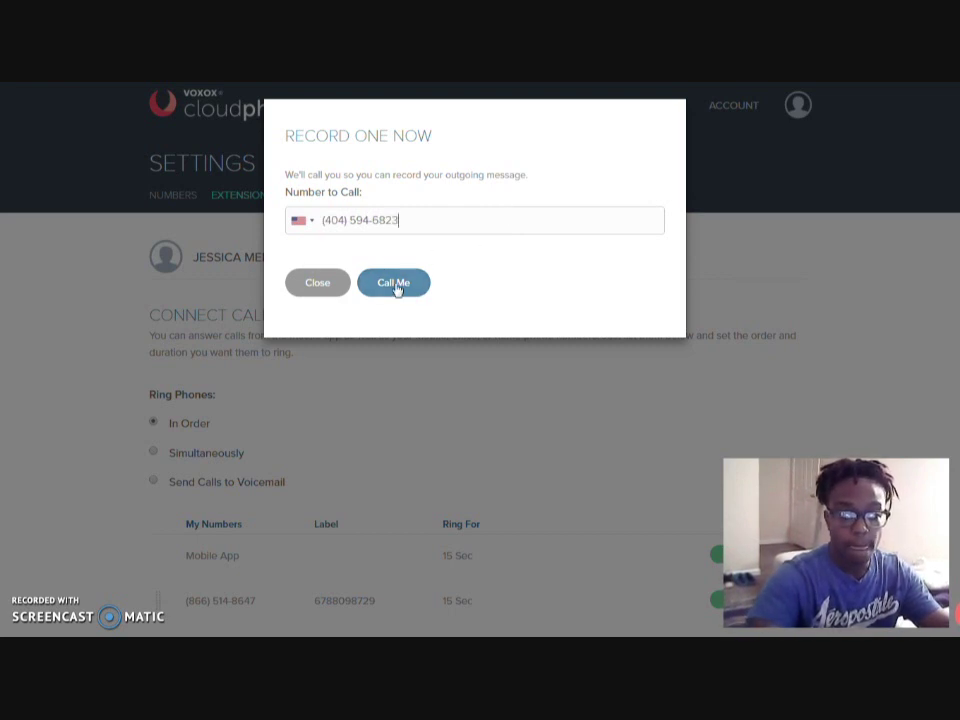
left_click(393, 283)
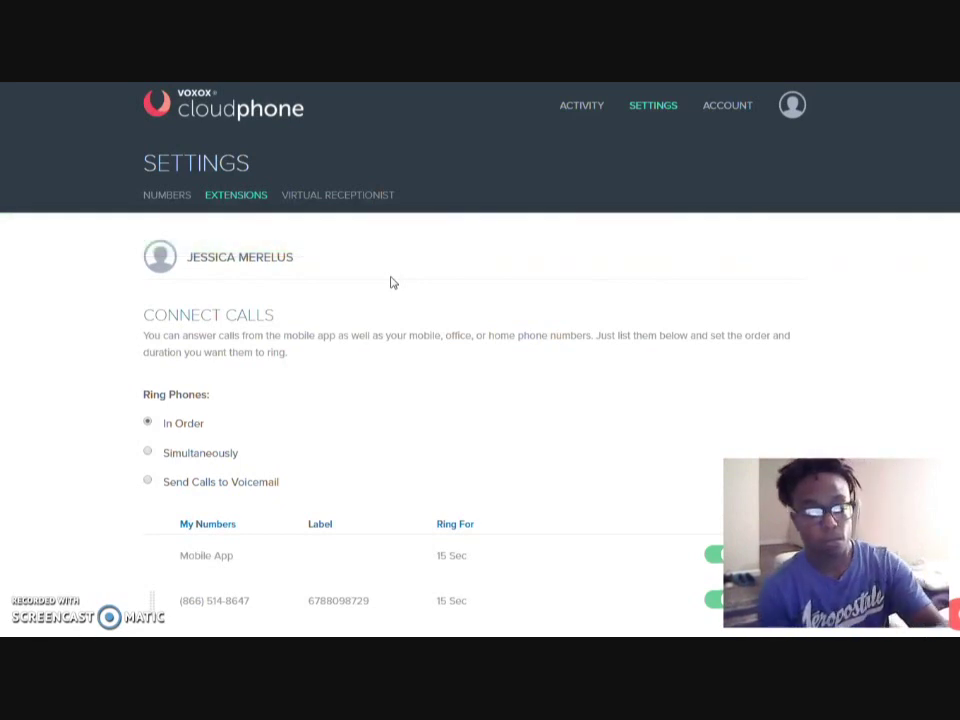
Play the newly recorded voicemail greeting in full, then return to the forwarding numbers
scroll(580, 310, "down", 10)
scroll(610, 282, "down", 5)
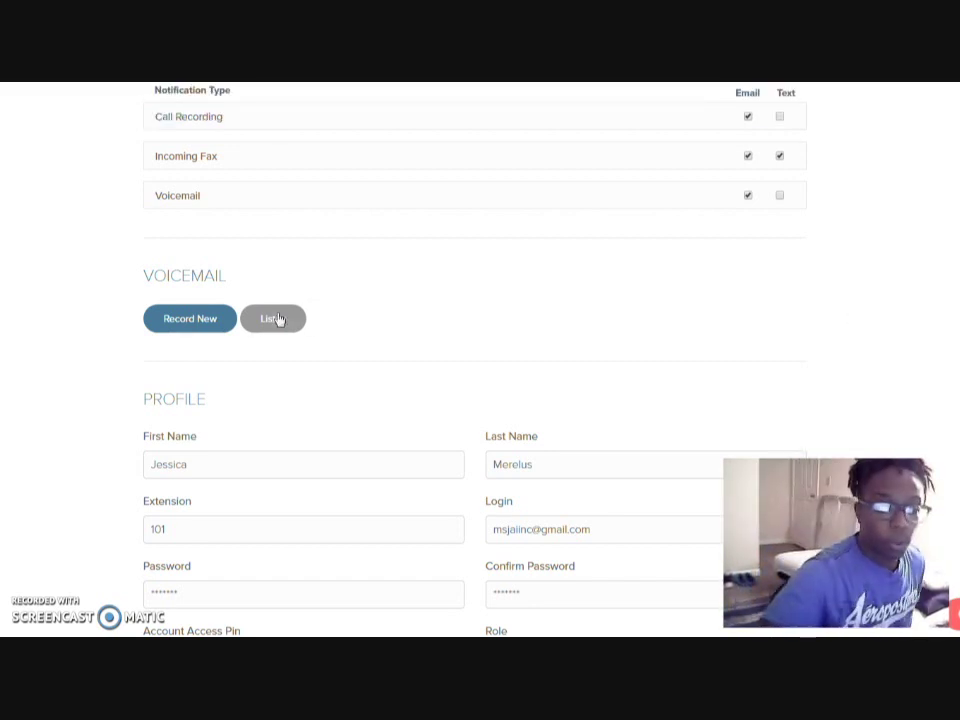
left_click(278, 319)
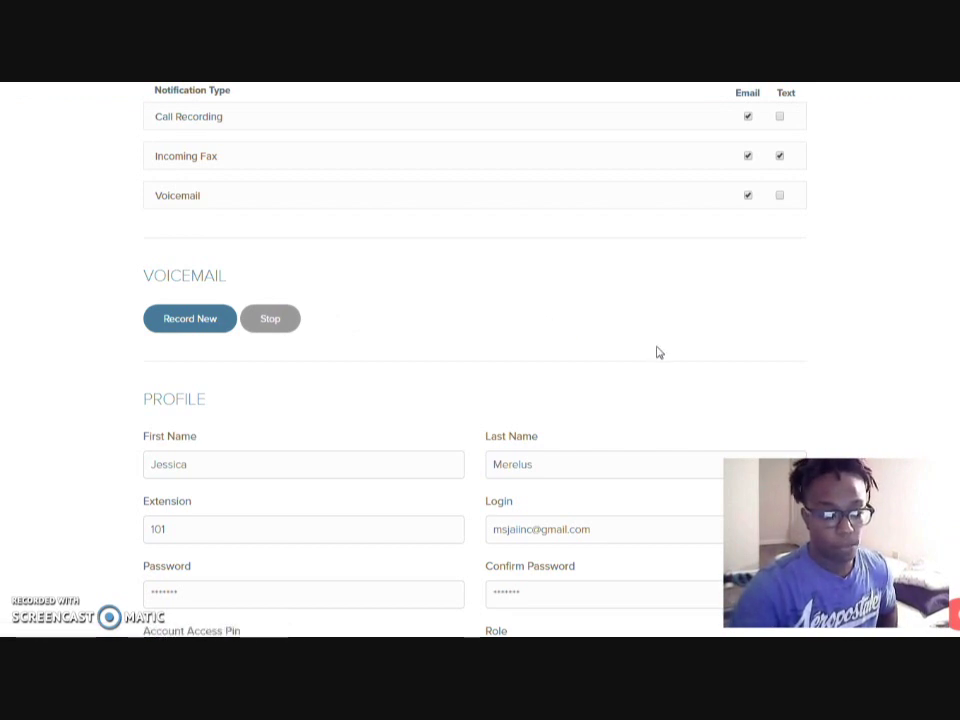
scroll(833, 341, "down", 2)
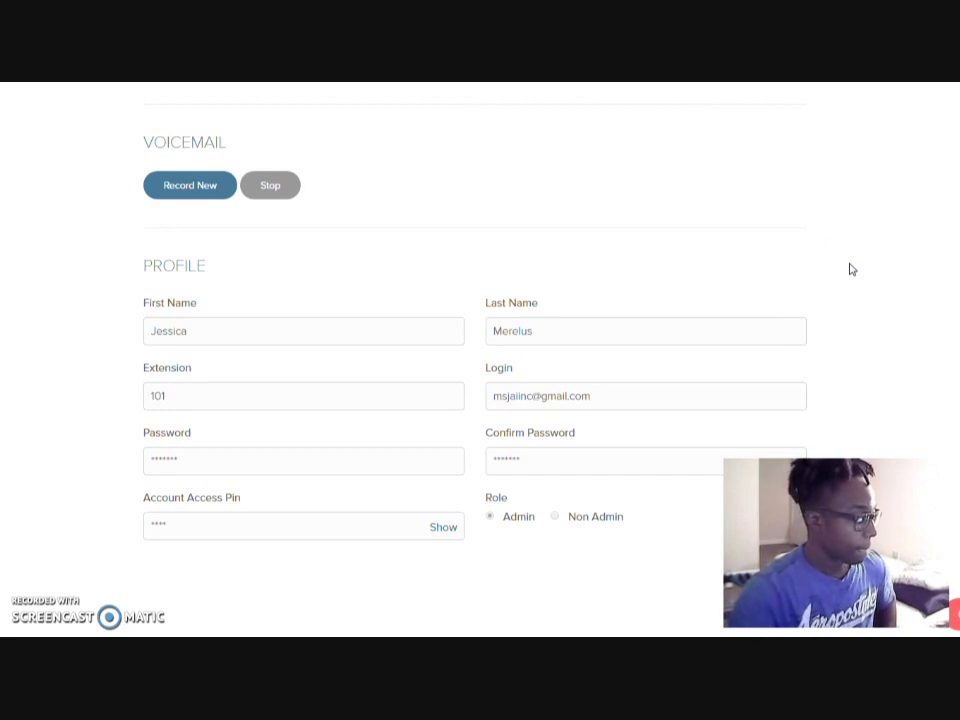
scroll(851, 269, "up", 3)
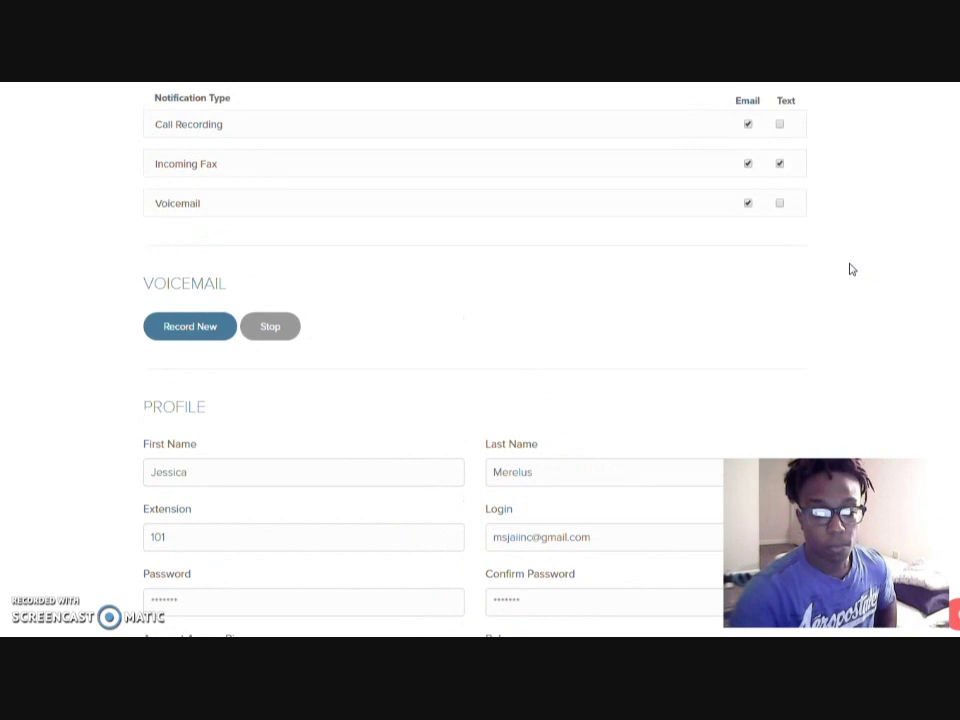
scroll(851, 269, "down", 1)
scroll(851, 269, "down", 1)
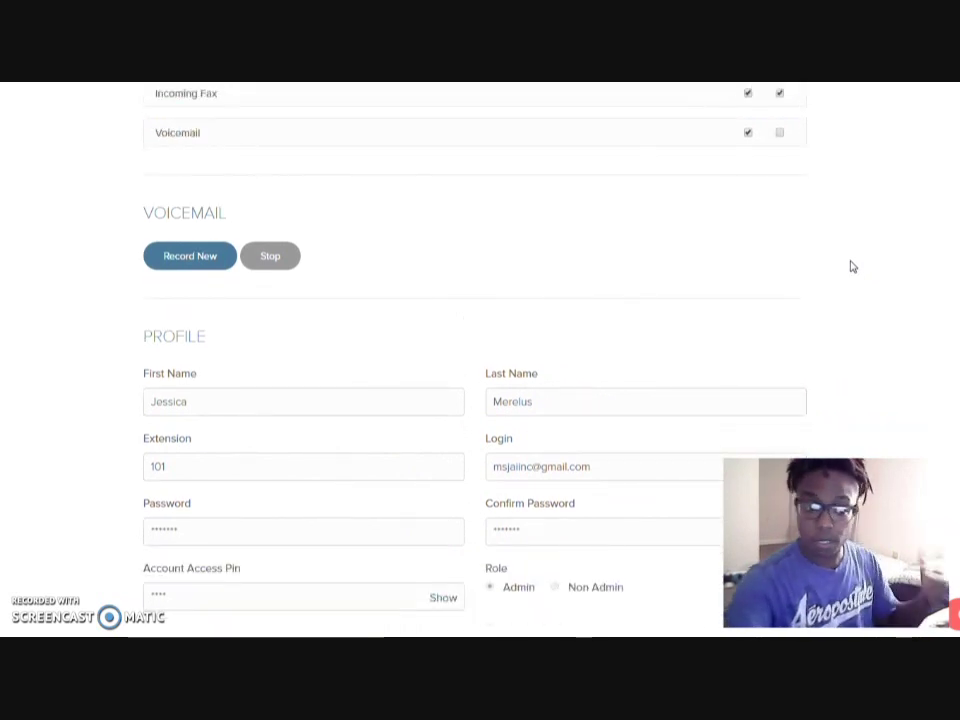
scroll(845, 272, "down", 2)
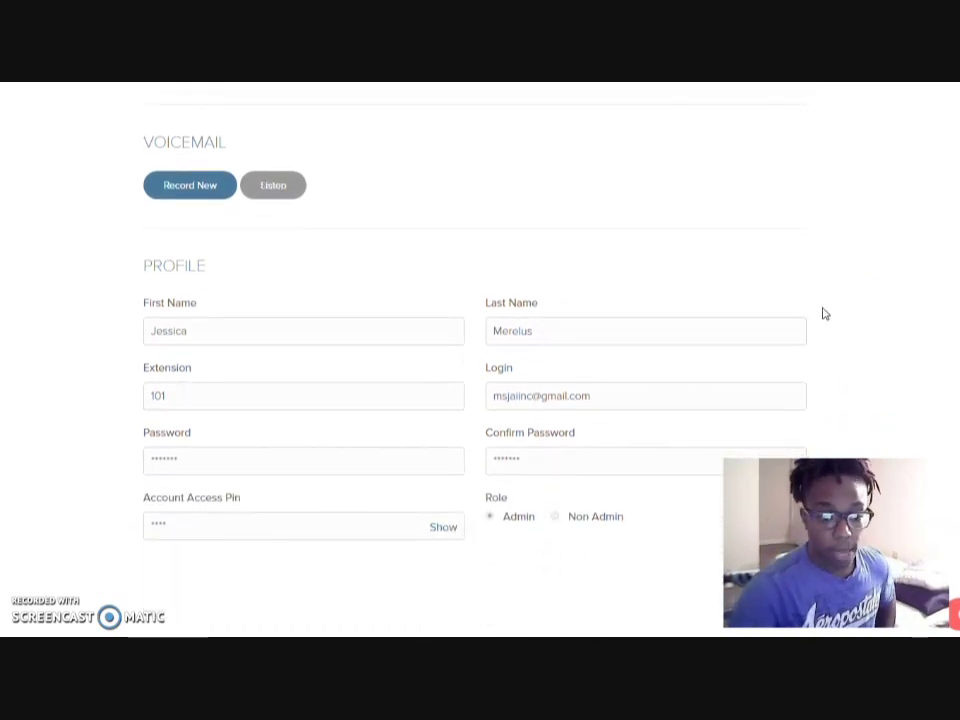
scroll(868, 341, "up", 7)
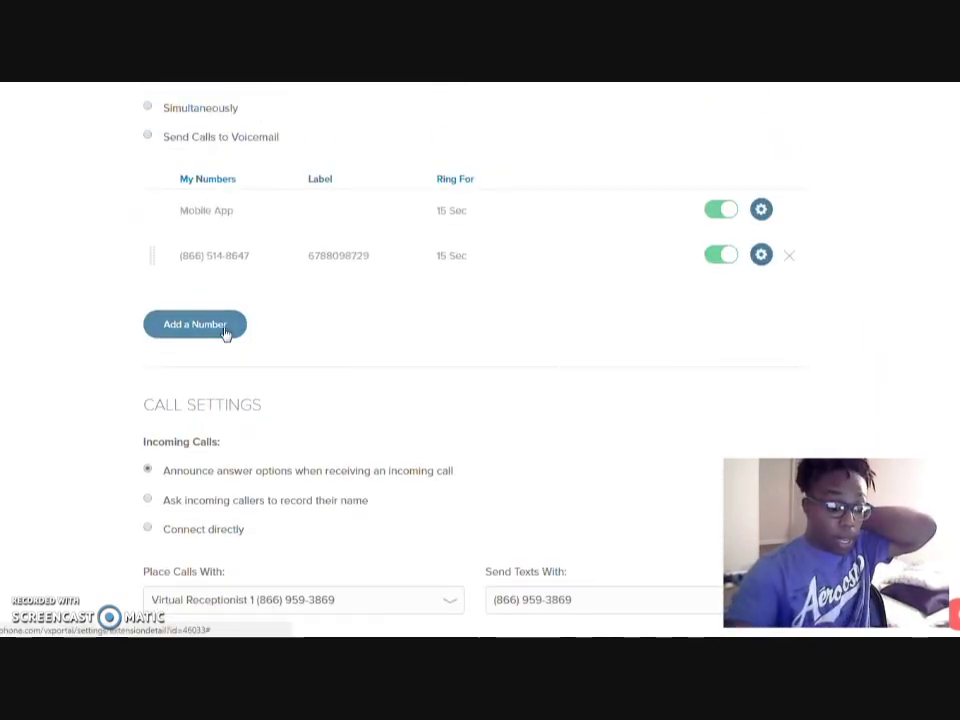
left_click(233, 330)
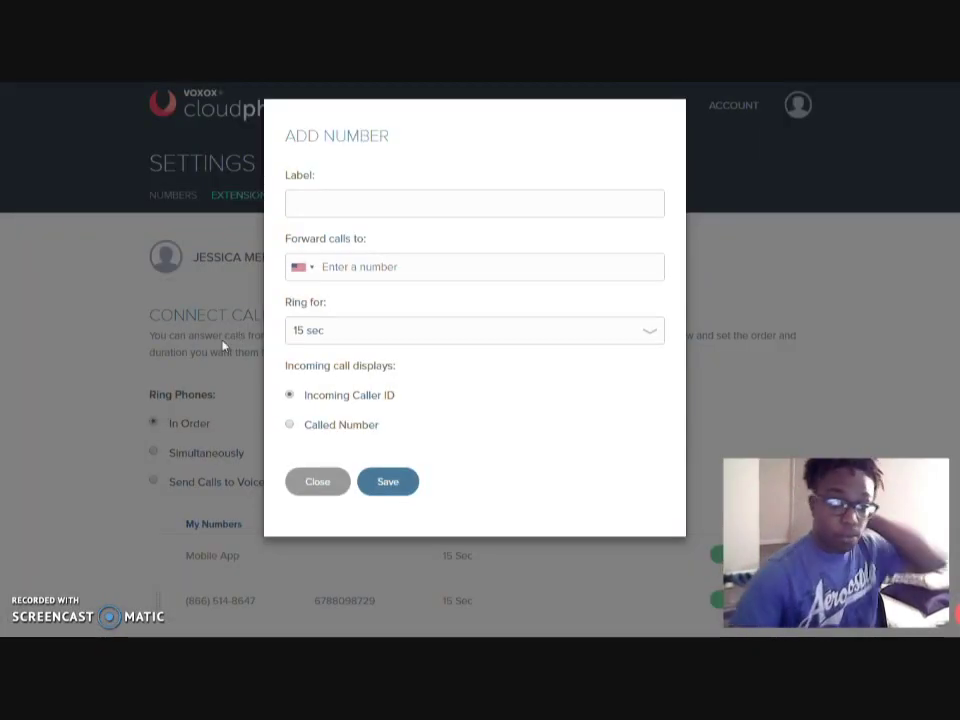
left_click(380, 197)
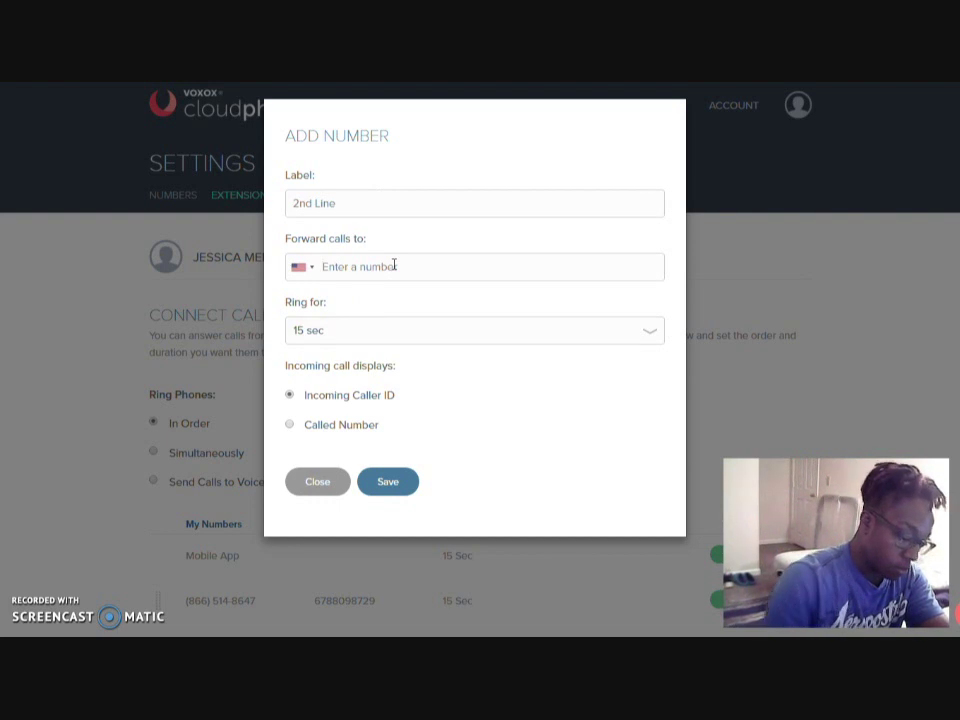
left_click(394, 265)
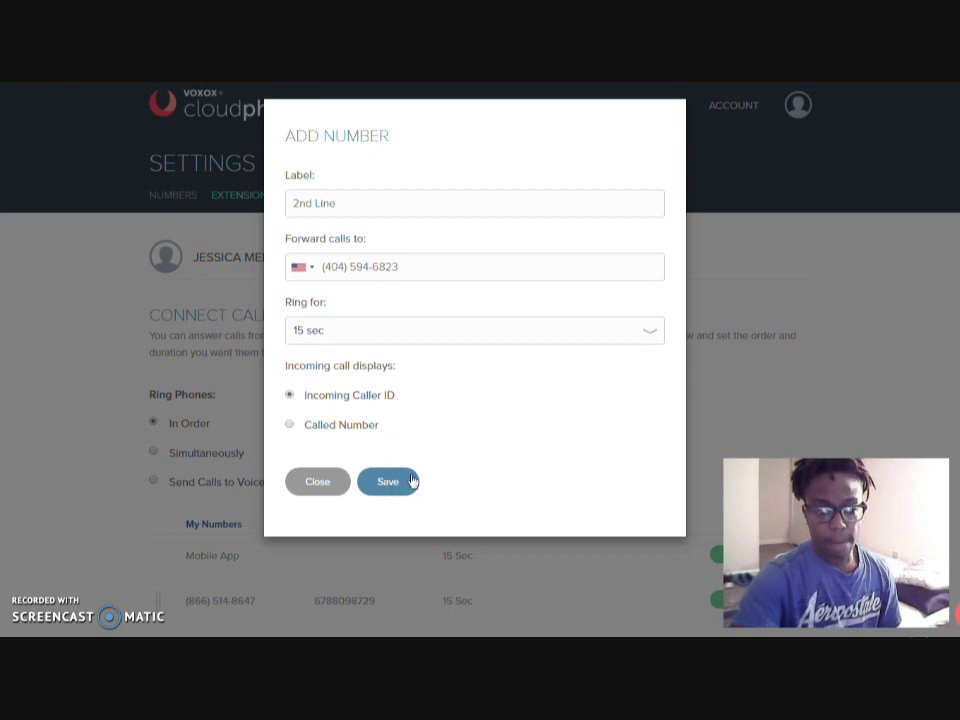
left_click(413, 482)
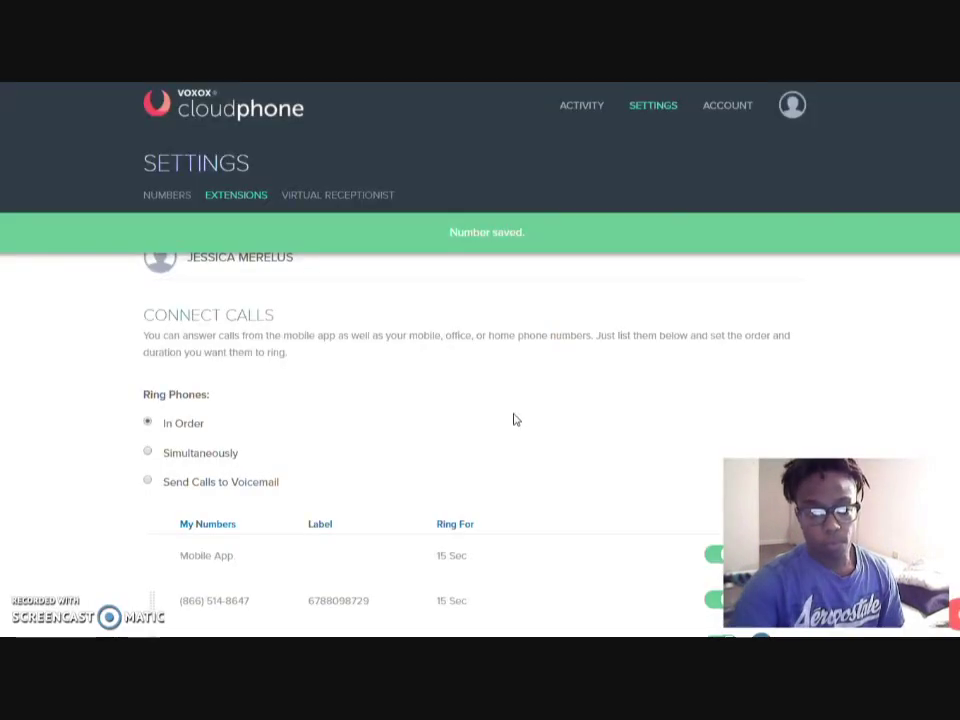
scroll(514, 418, "down", 3)
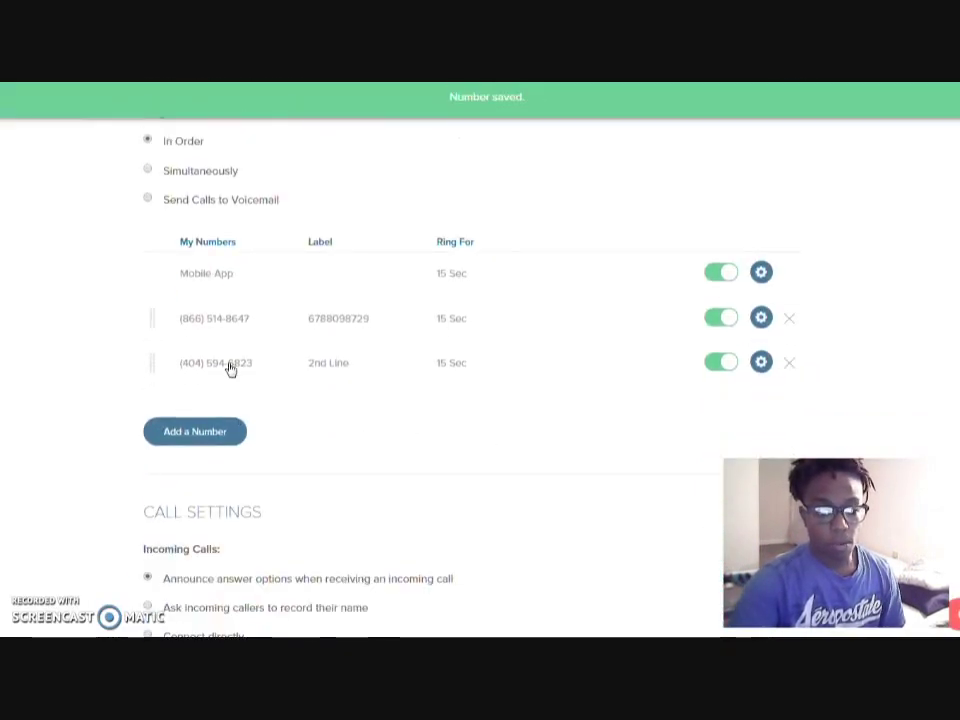
left_click_drag(152, 362, 151, 312)
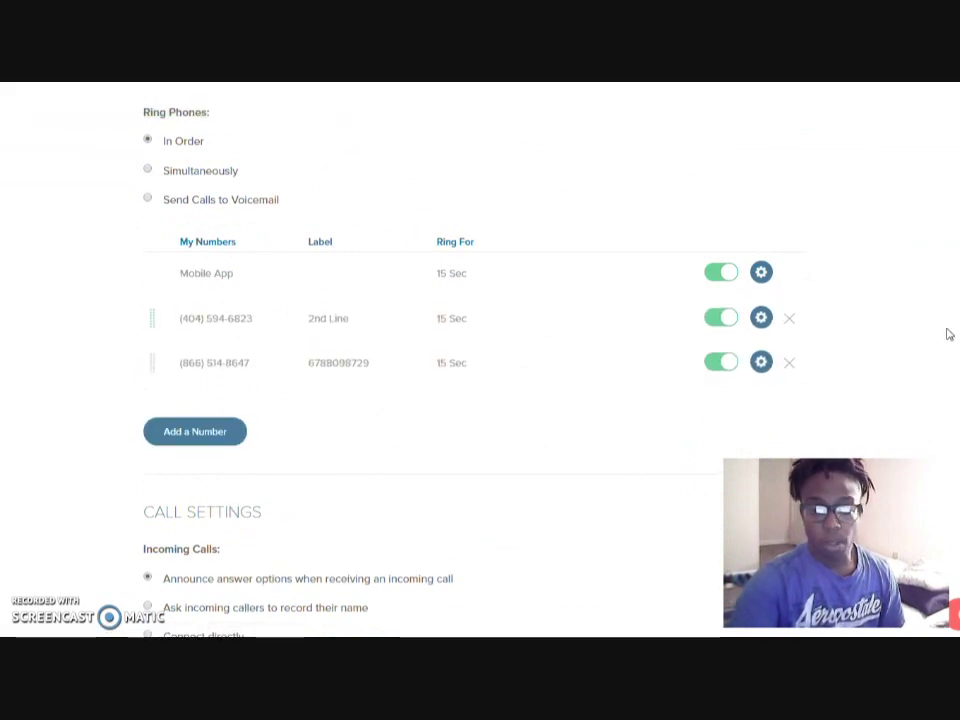
scroll(919, 317, "down", 1)
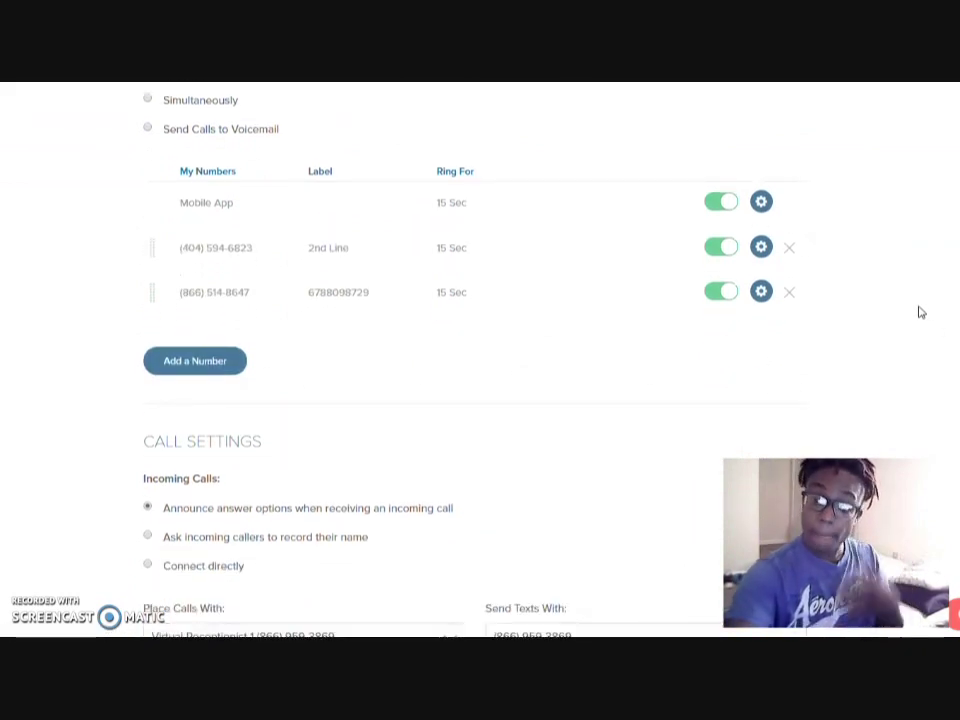
left_click(790, 294)
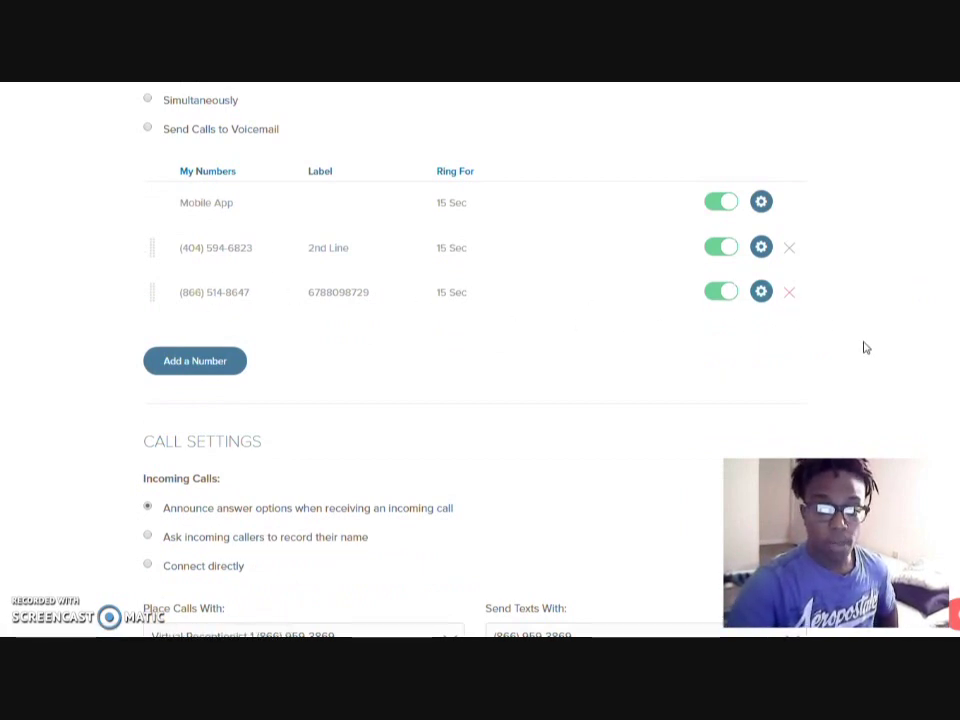
scroll(866, 347, "up", 5)
scroll(878, 290, "down", 6)
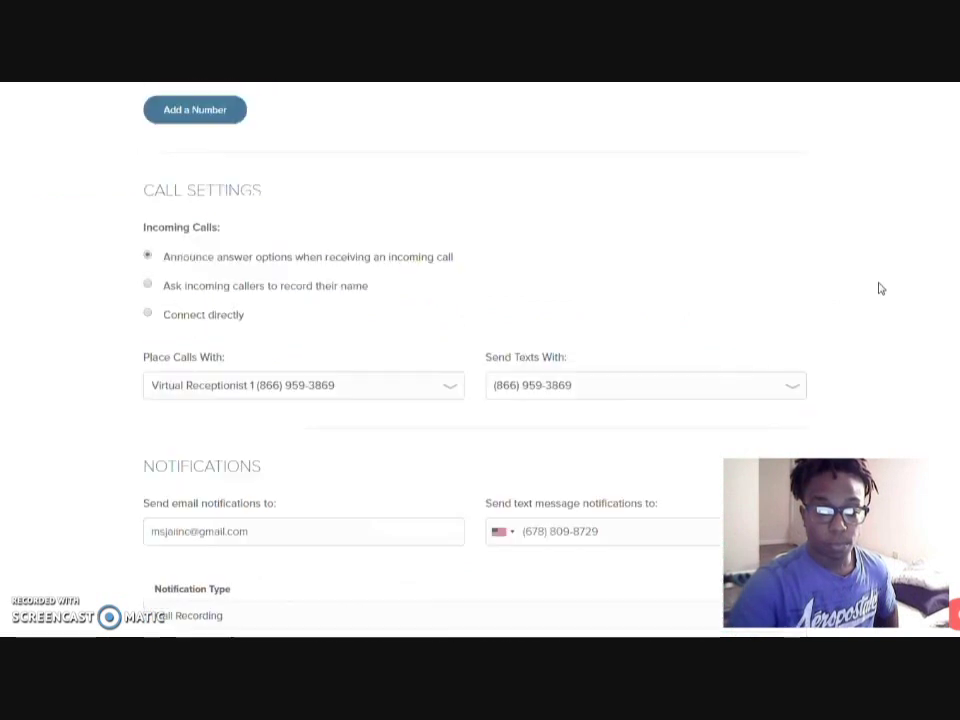
scroll(885, 320, "up", 8)
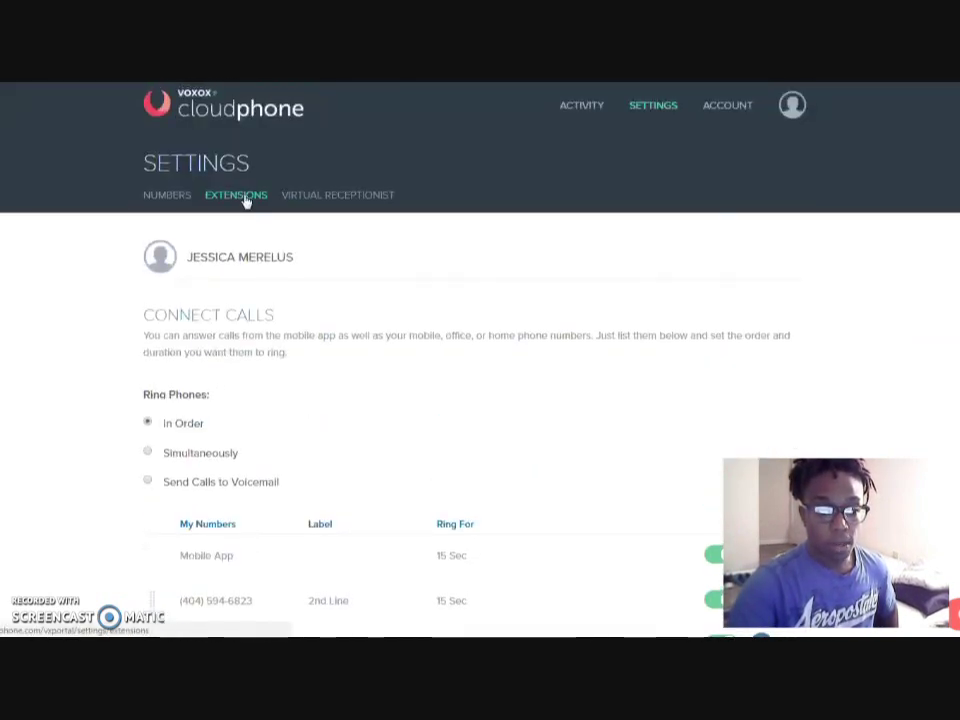
Play Virtual Receptionist 1's current text-to-speech greeting
left_click(317, 200)
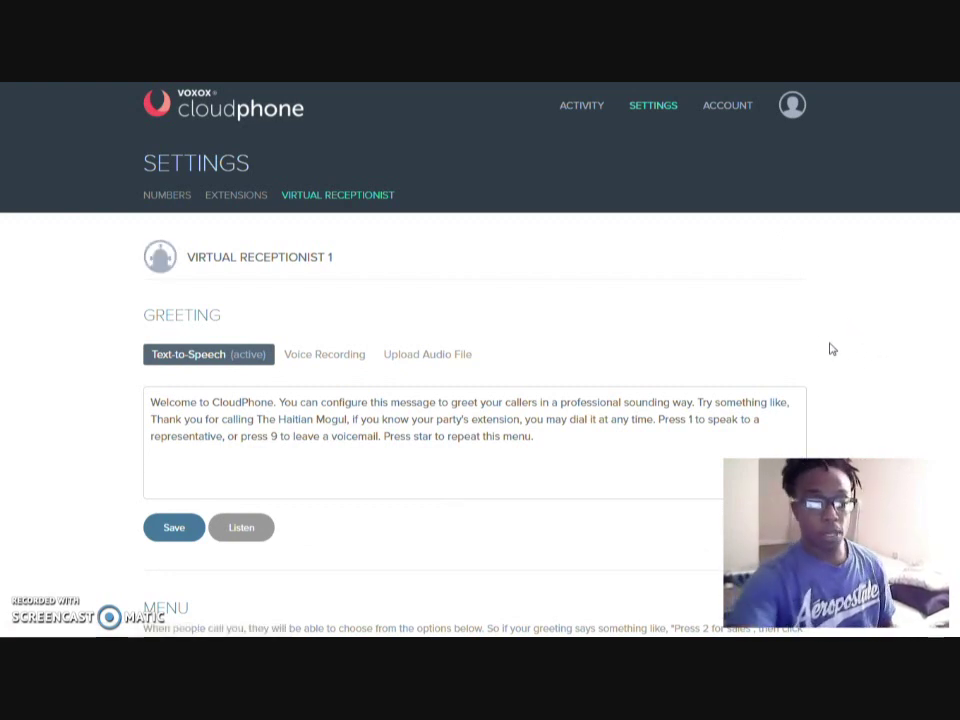
scroll(850, 355, "down", 2)
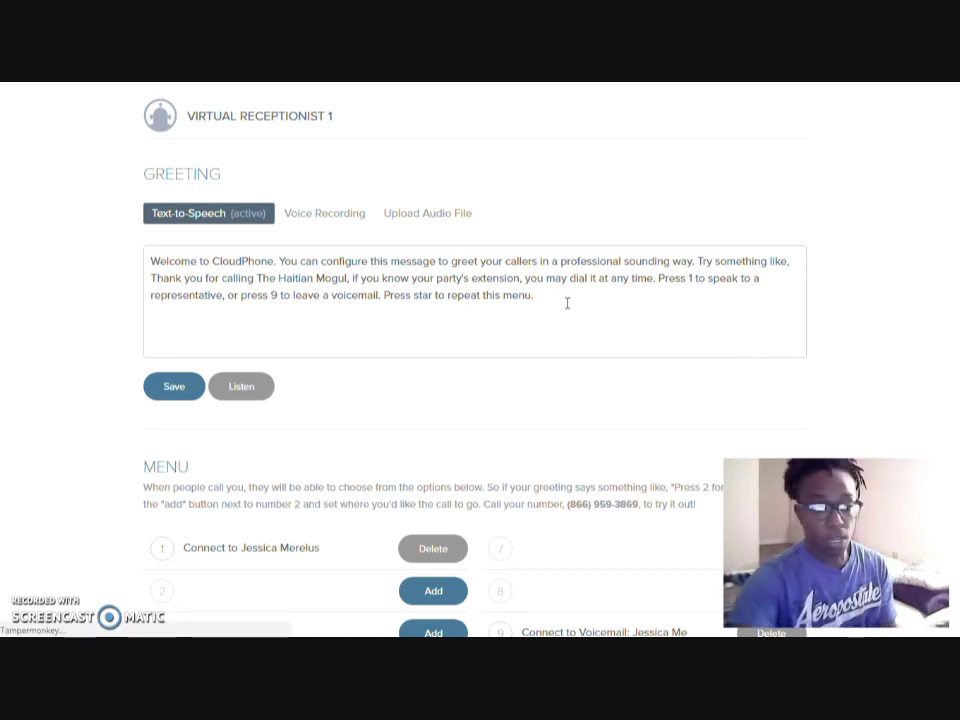
left_click(258, 389)
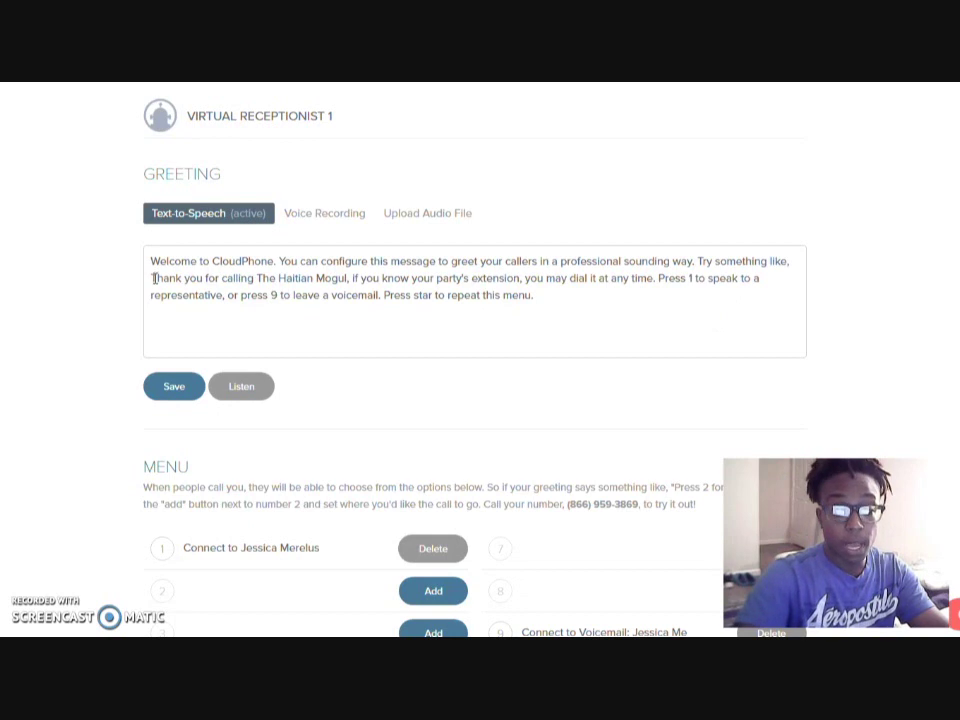
Delete the generic opening sentence so the greeting starts 'Thank you for calling The Haitian Mogul', and save
left_click_drag(151, 279, 143, 259)
key("BackSpace")
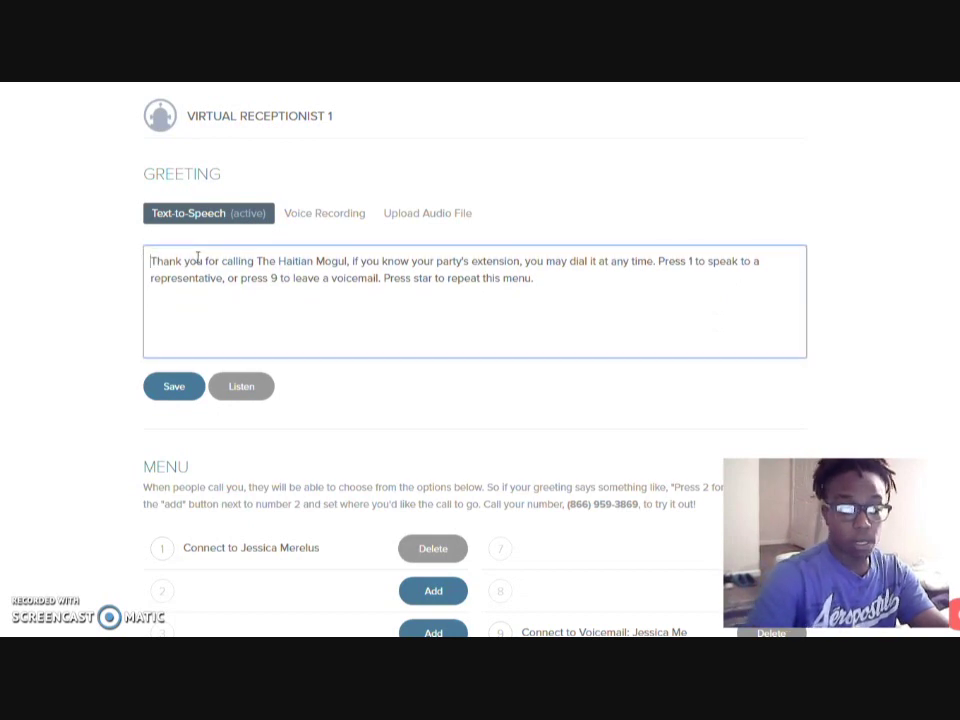
left_click(190, 392)
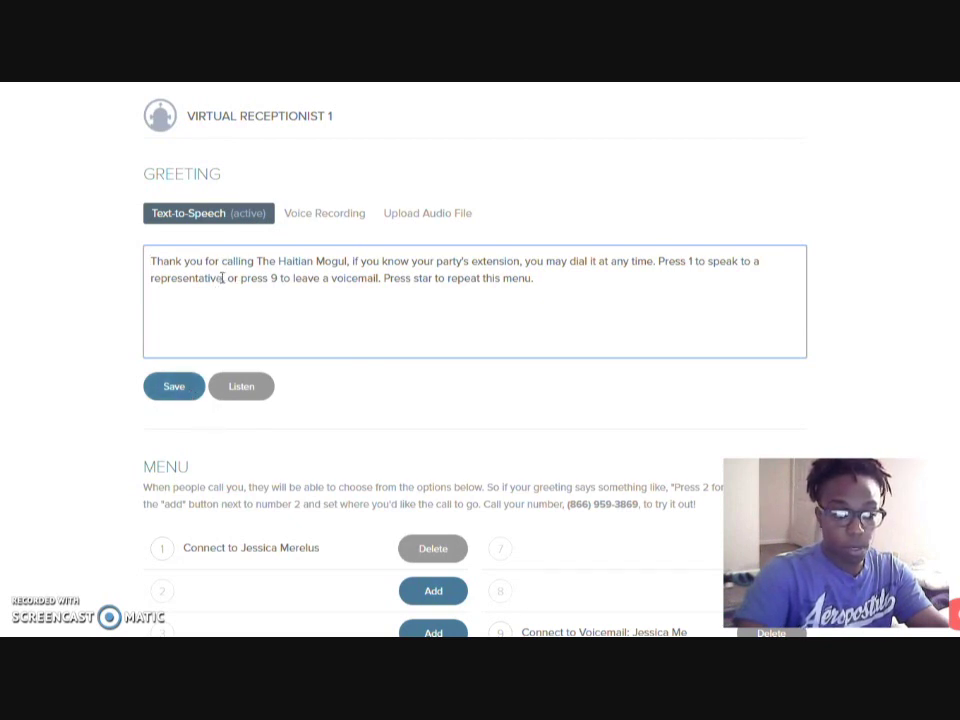
left_click(171, 388)
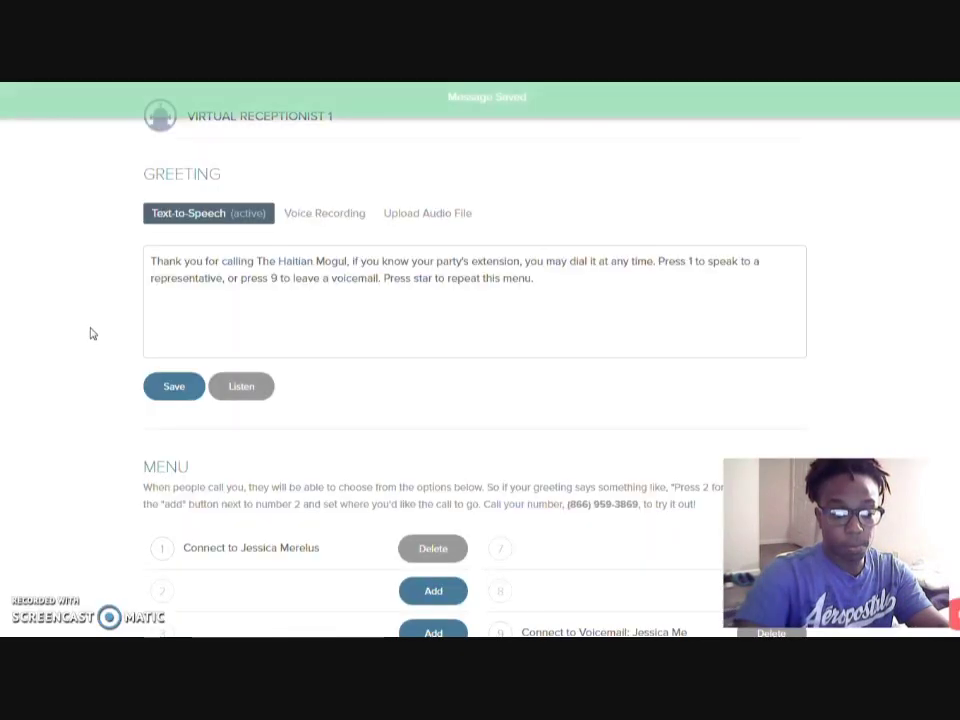
scroll(69, 286, "down", 3)
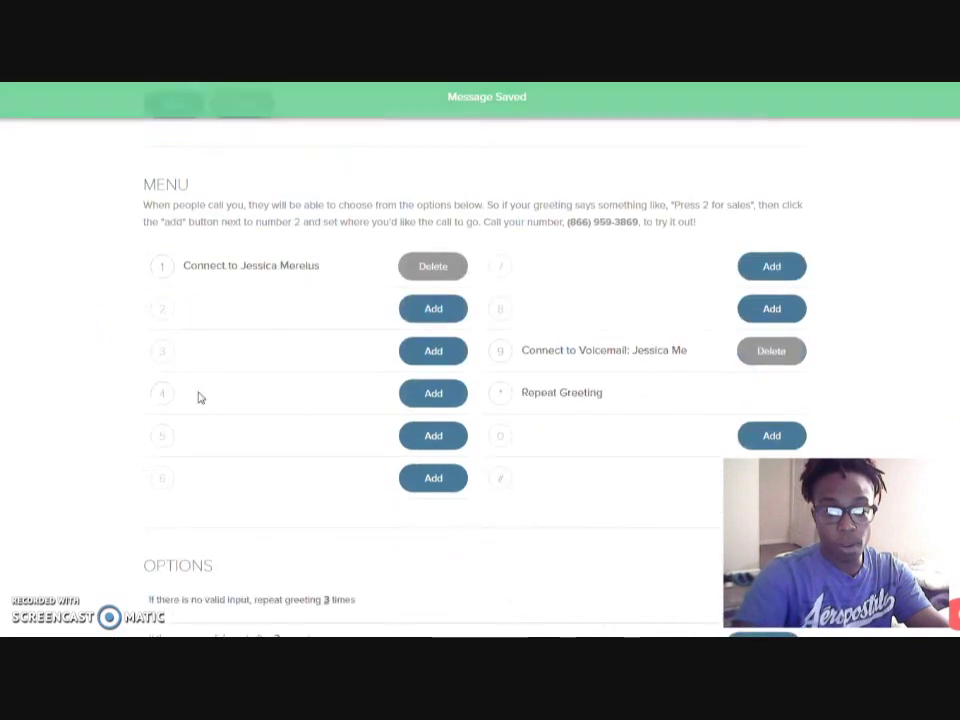
scroll(199, 396, "down", 3)
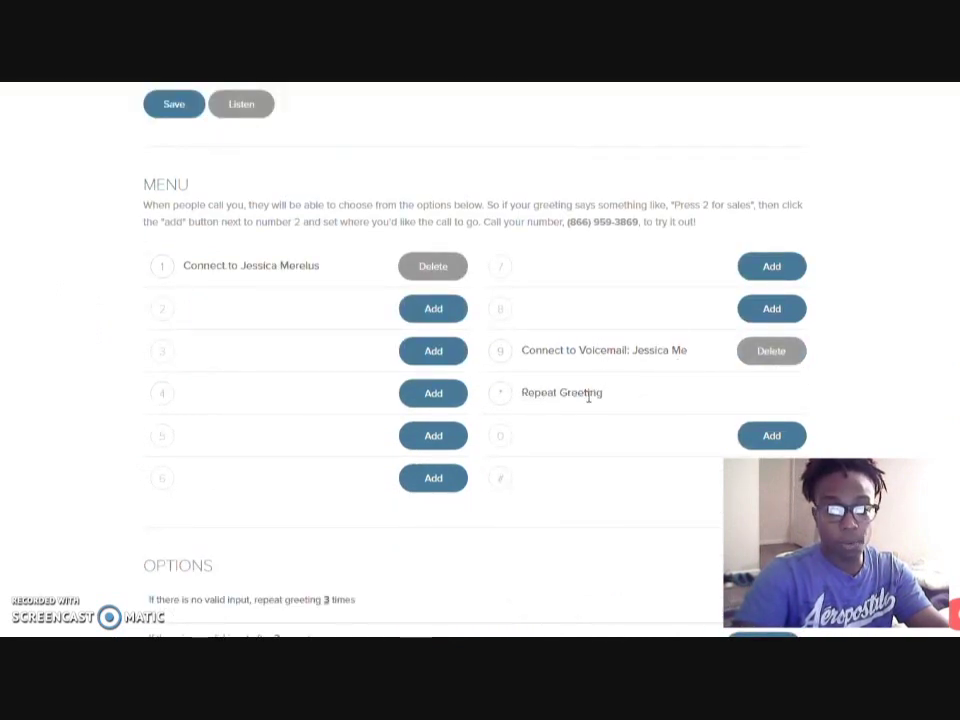
scroll(137, 343, "up", 5)
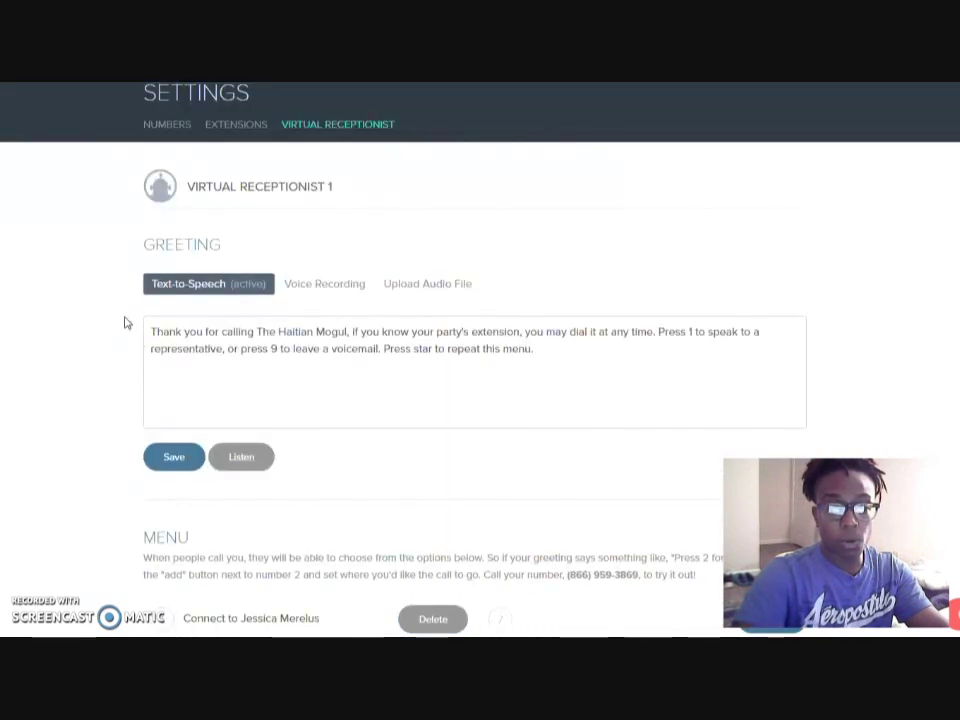
scroll(126, 323, "down", 3)
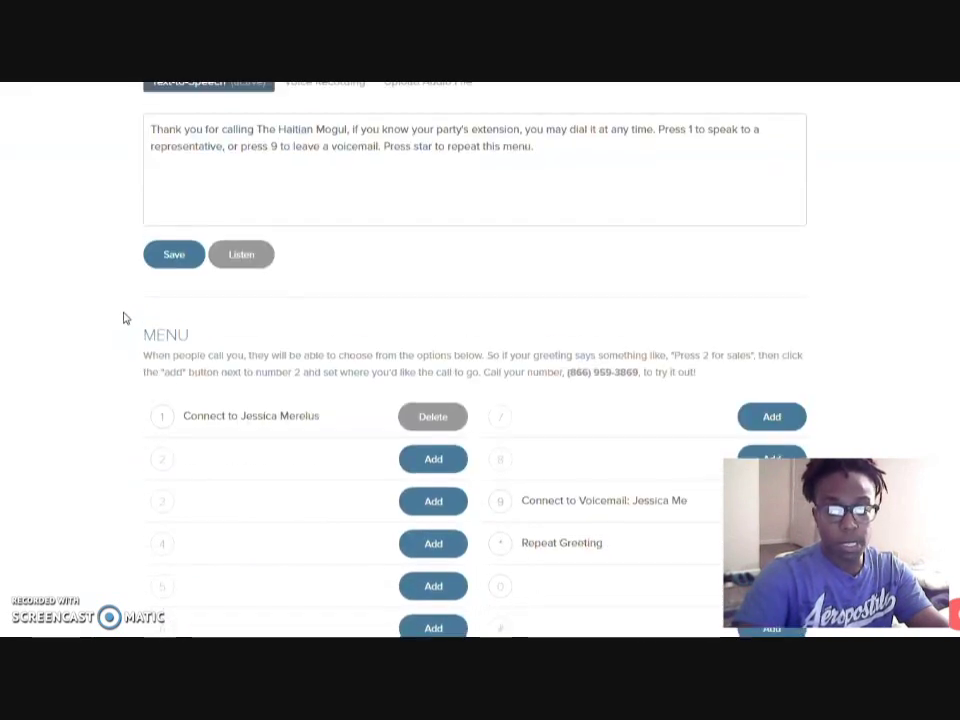
scroll(125, 318, "down", 5)
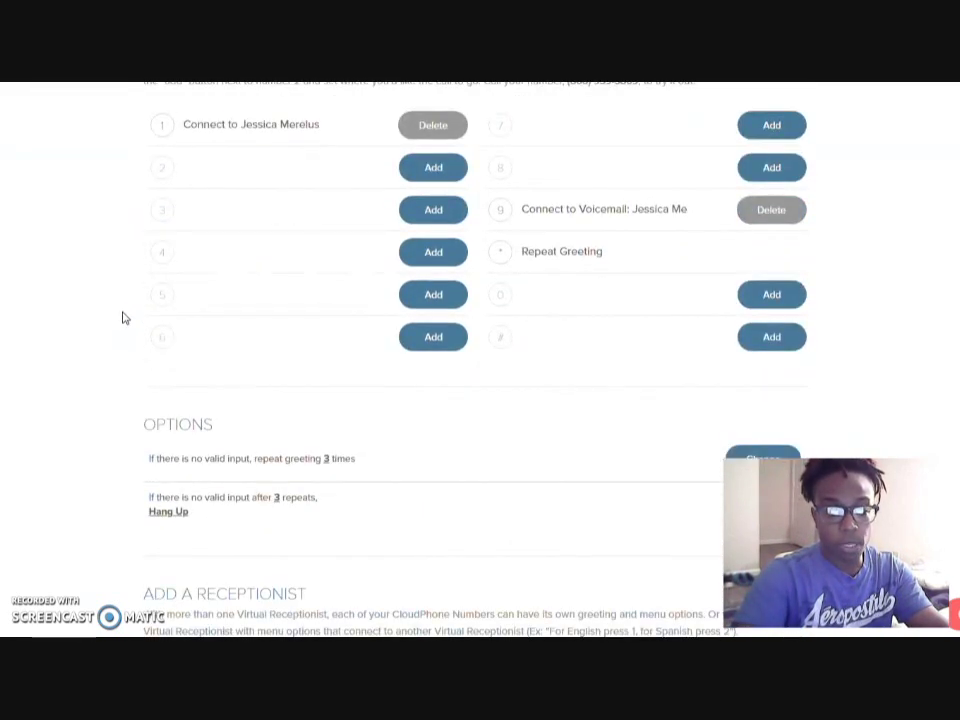
scroll(120, 317, "up", 3)
scroll(105, 281, "down", 2)
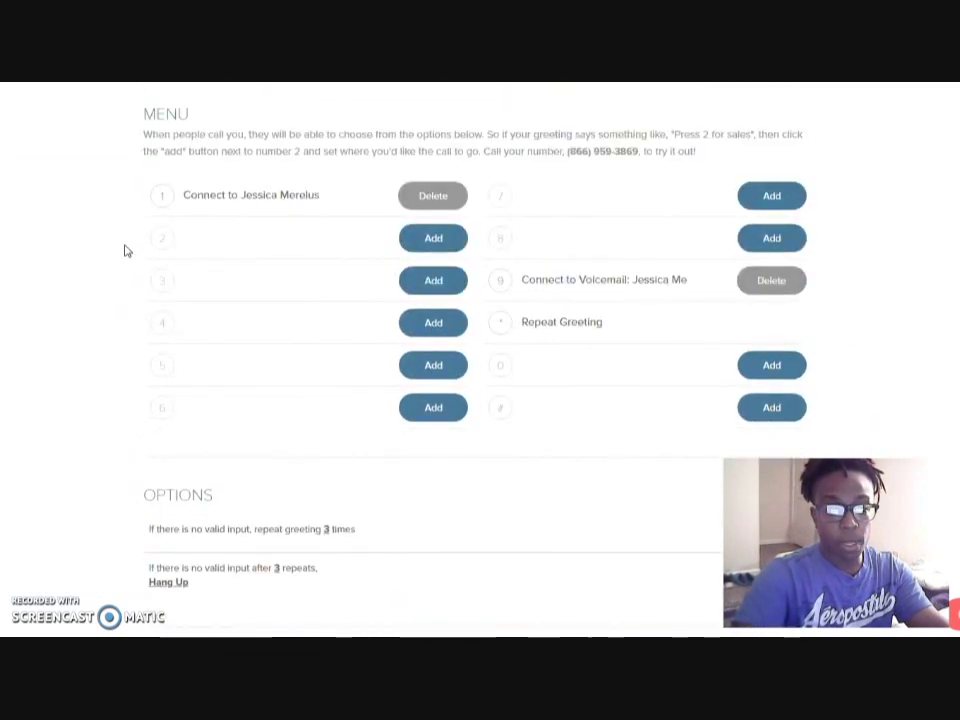
scroll(124, 251, "up", 1)
scroll(127, 275, "up", 1)
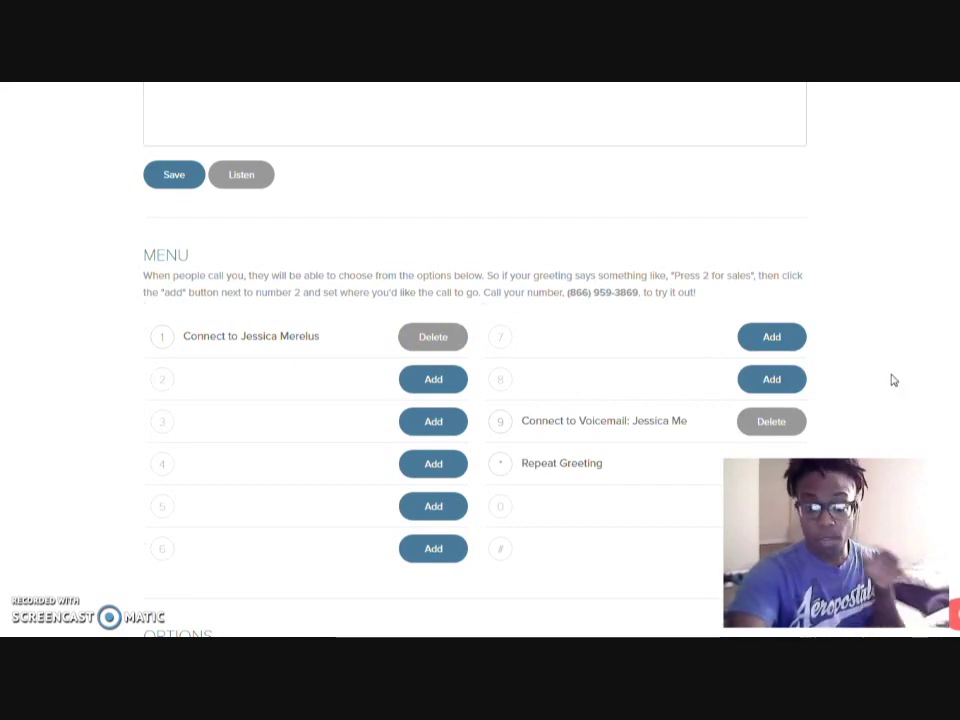
scroll(896, 336, "down", 2)
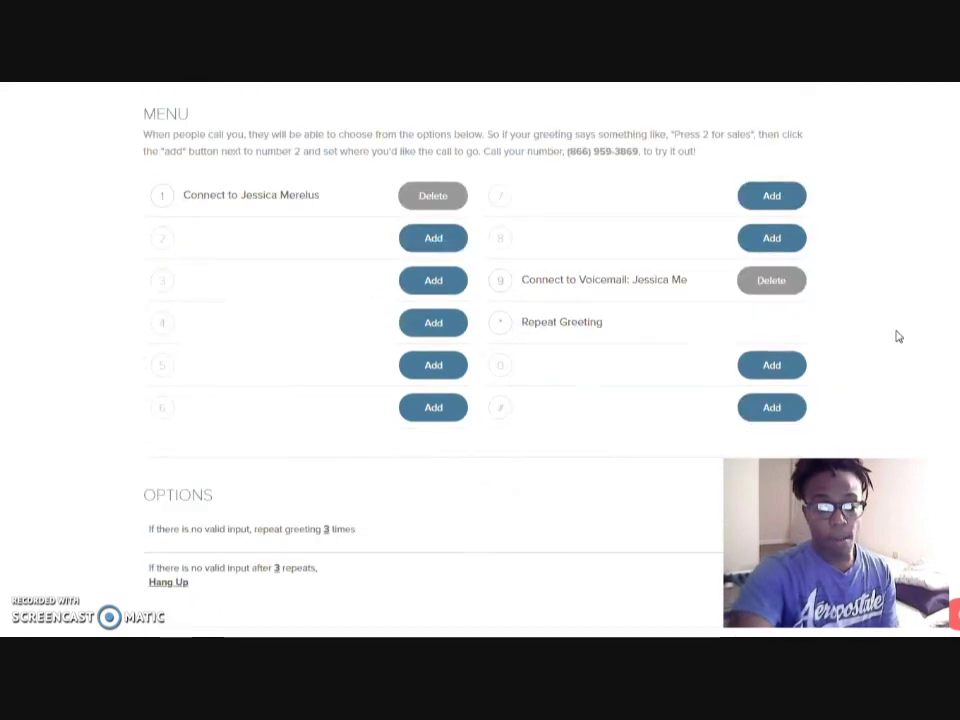
scroll(900, 335, "down", 2)
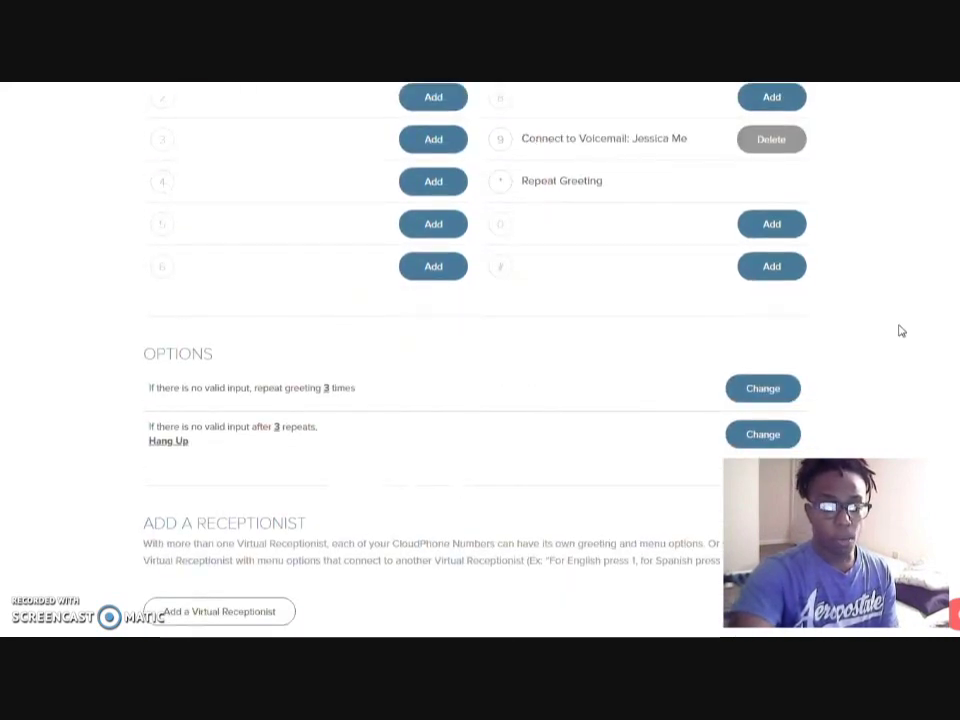
scroll(900, 331, "down", 1)
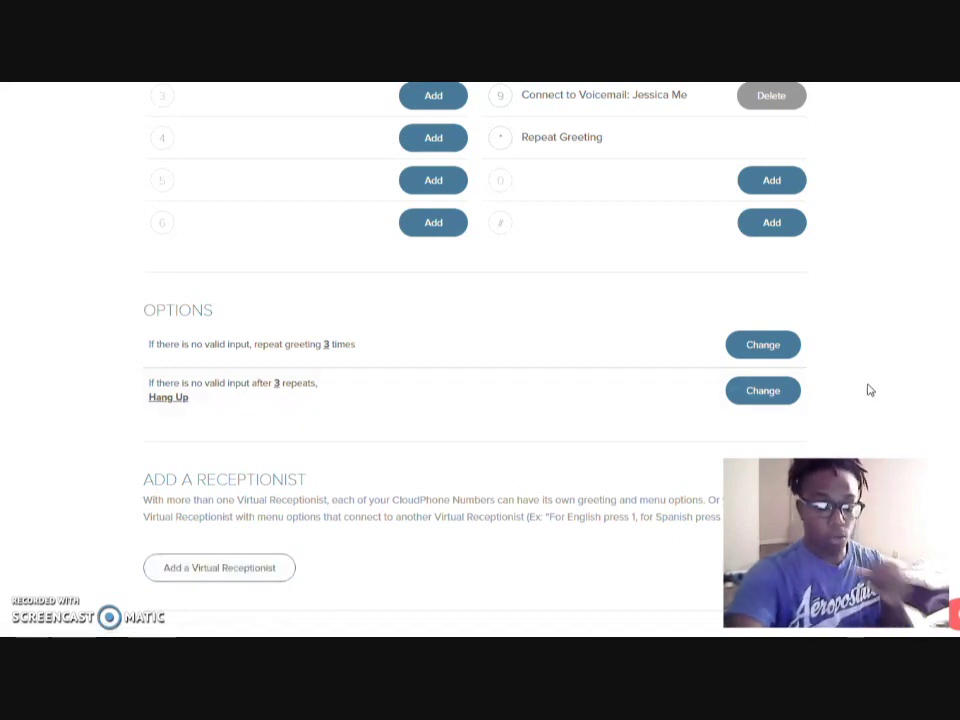
left_click(238, 570)
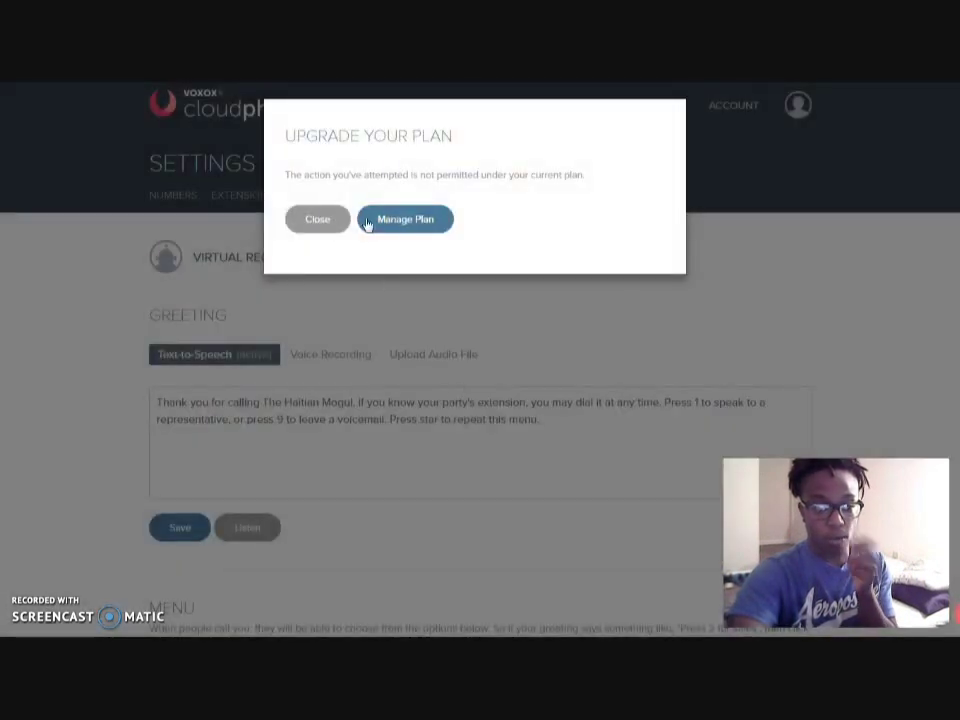
left_click(326, 226)
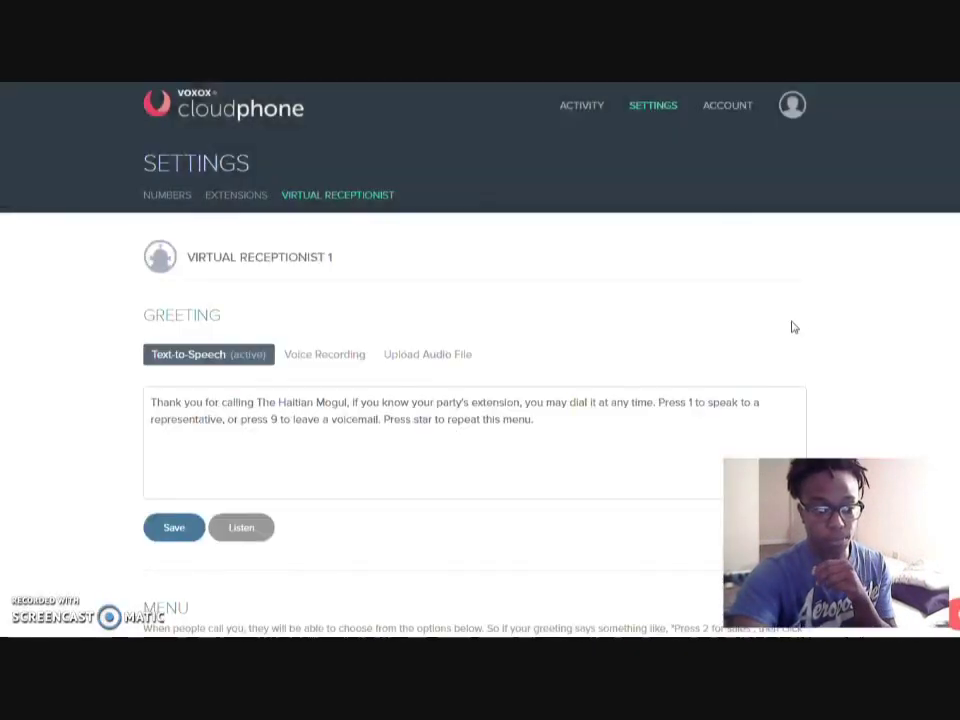
scroll(814, 321, "down", 5)
scroll(818, 320, "down", 2)
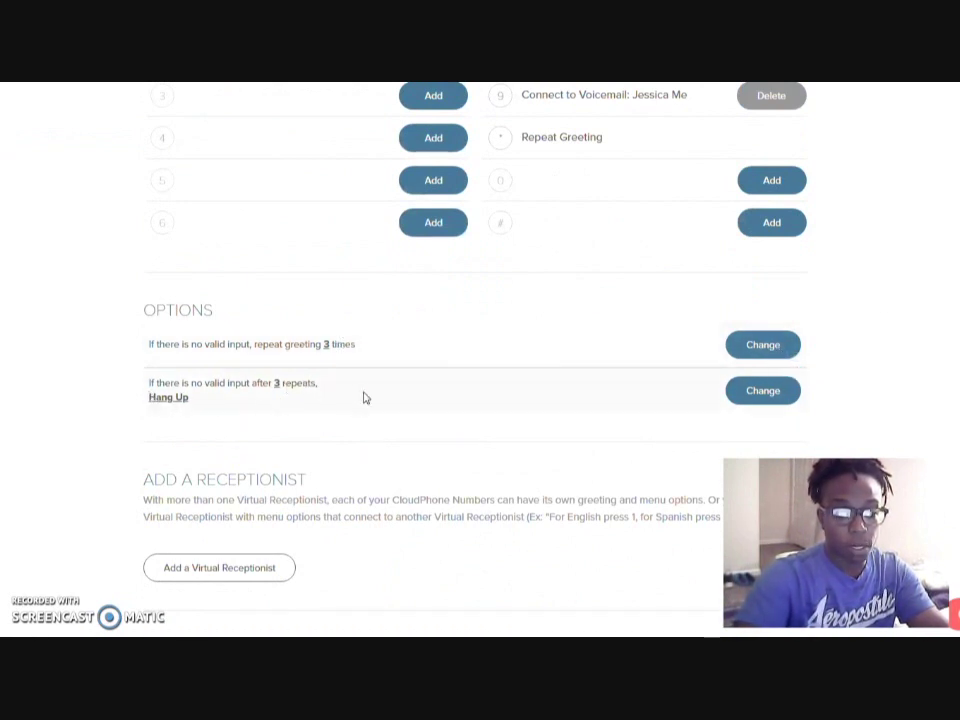
scroll(846, 384, "up", 7)
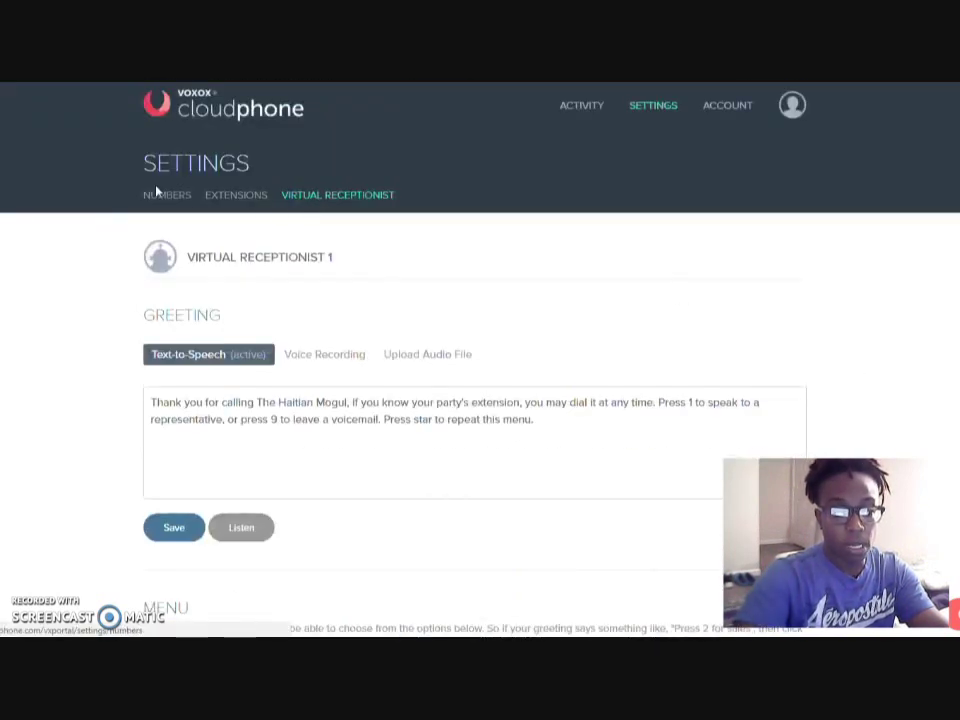
mouse_move(656, 107)
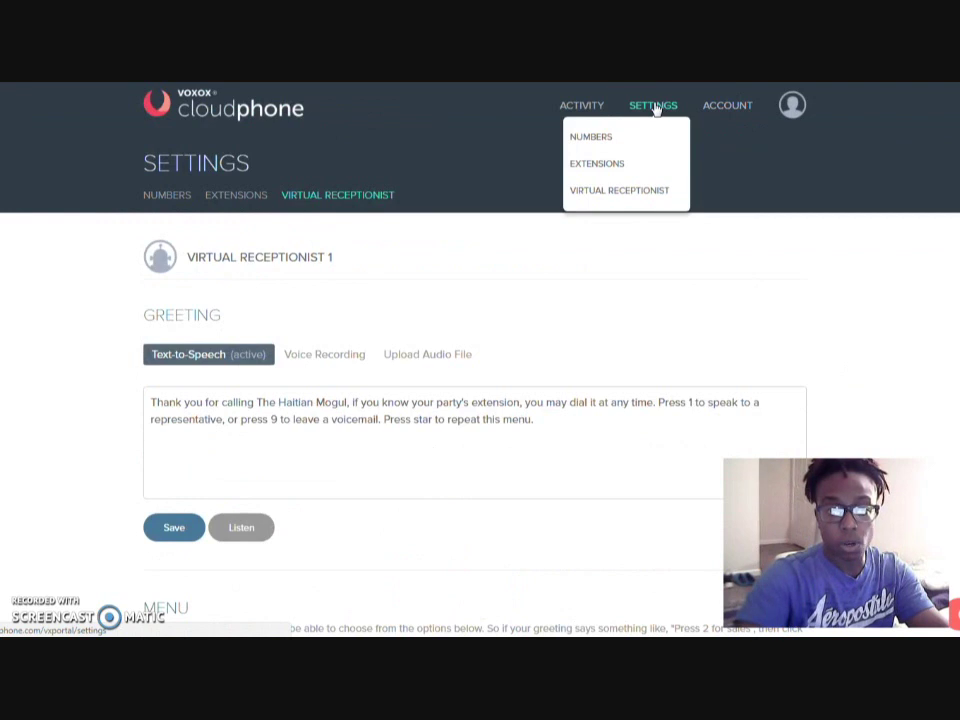
mouse_move(588, 112)
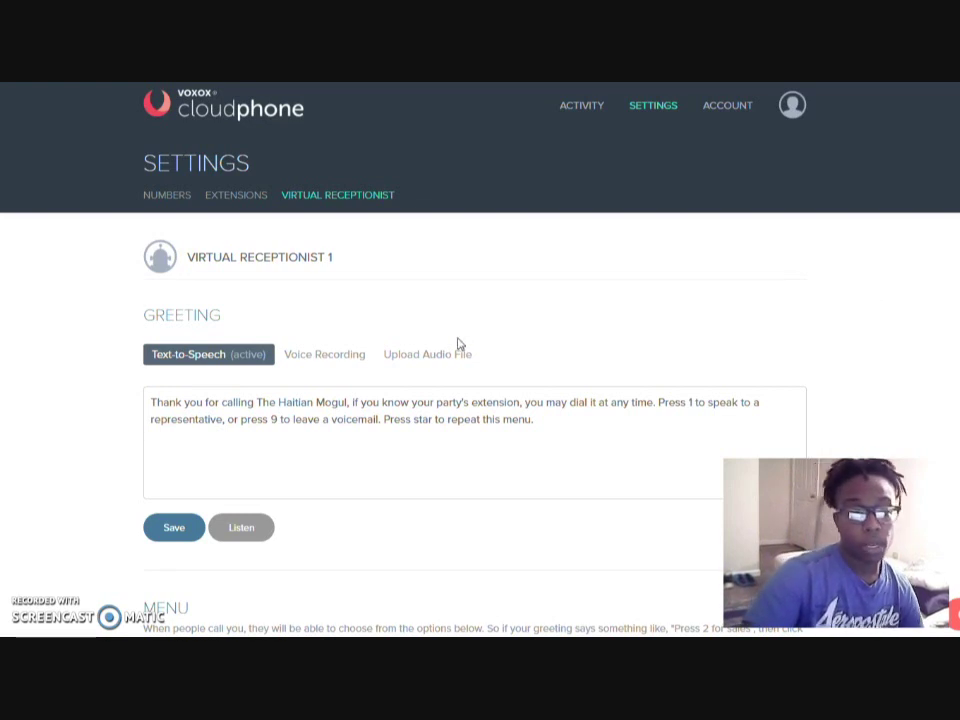
scroll(784, 282, "down", 6)
scroll(778, 288, "down", 2)
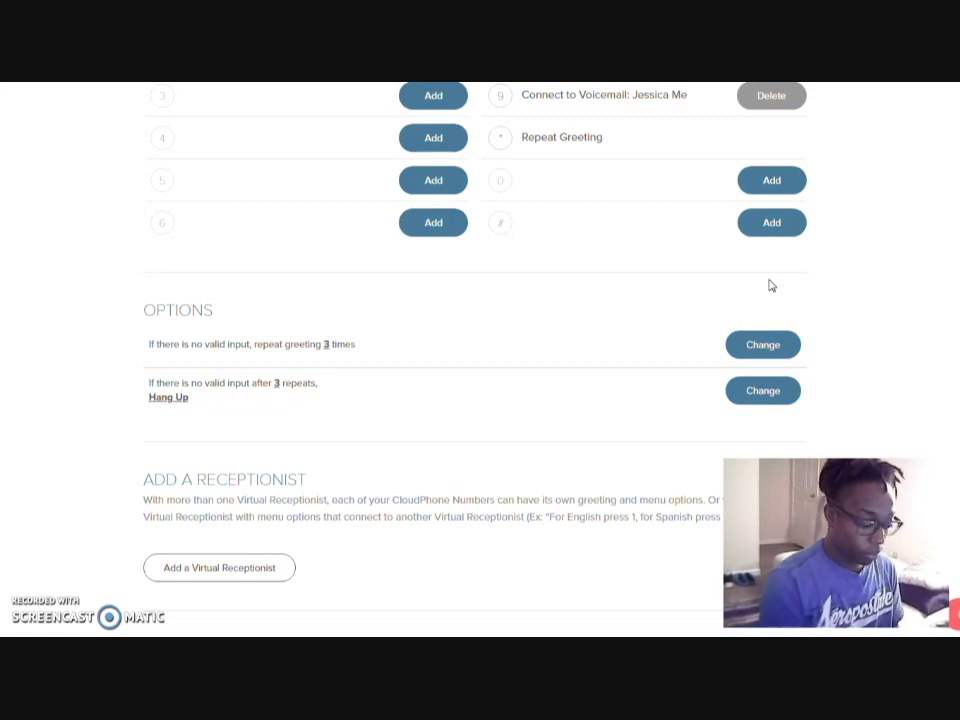
scroll(909, 372, "up", 3)
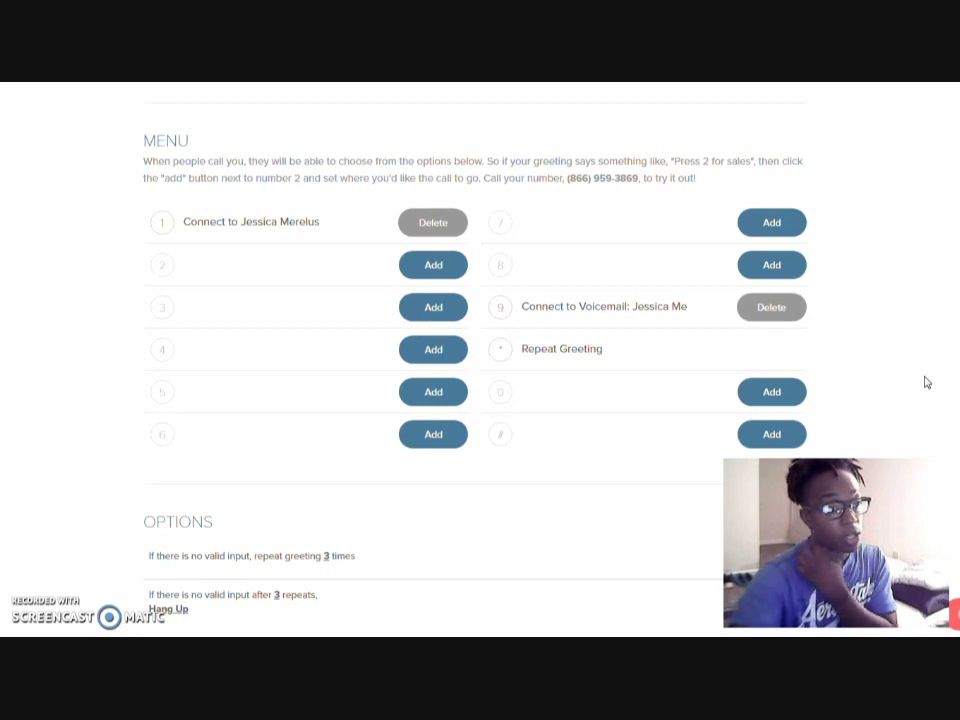
scroll(937, 402, "up", 4)
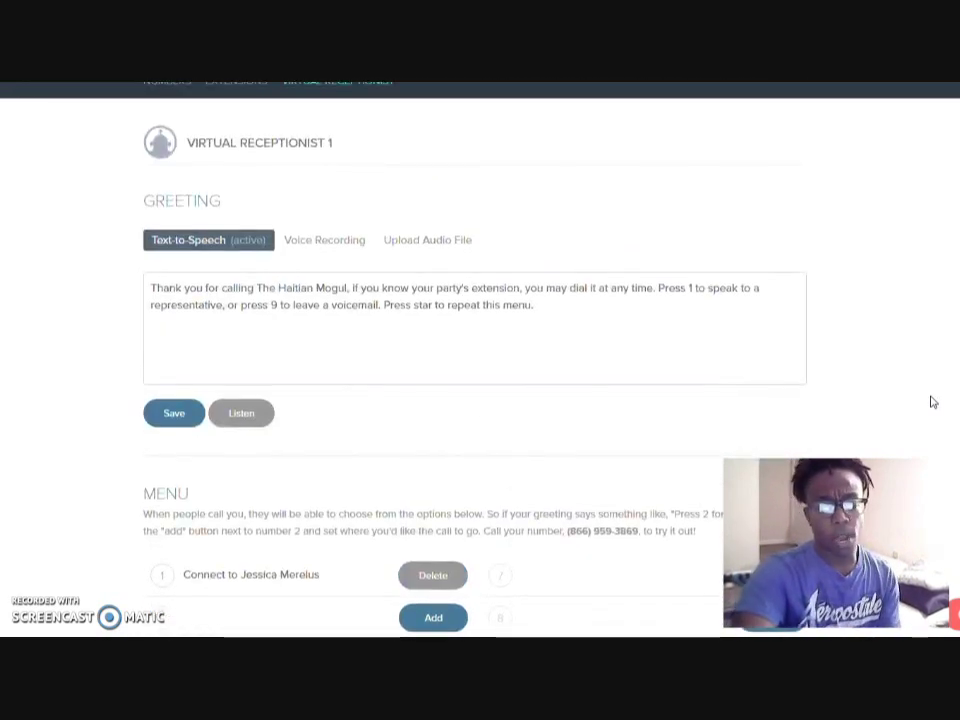
scroll(932, 402, "up", 2)
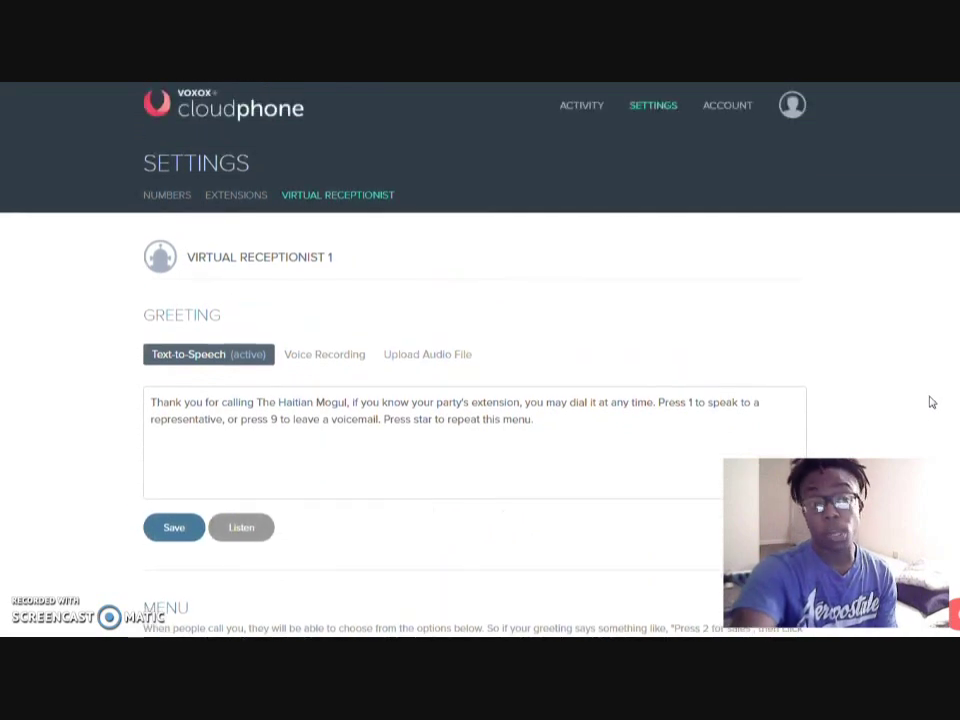